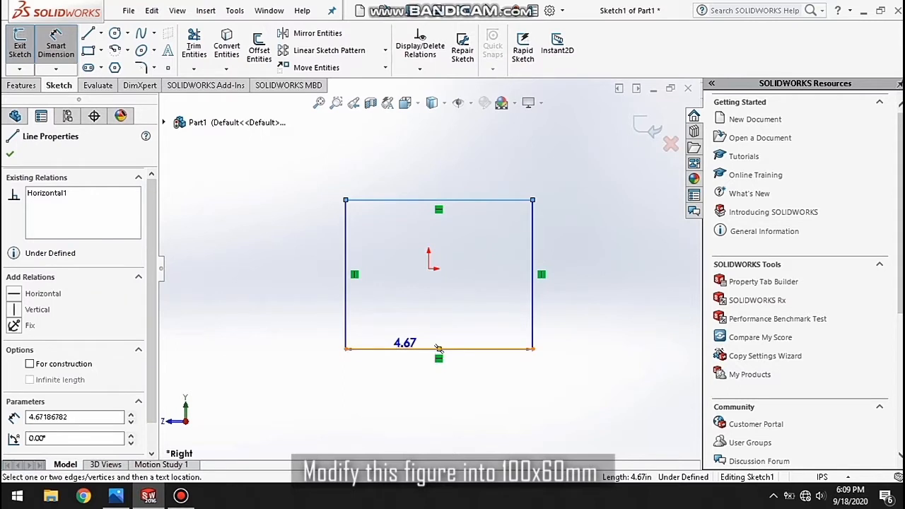
Step: Dimension the rectangle's left vertical side with Smart Dimension and set its length to 100 mm
left_click(345, 312)
left_click(271, 290)
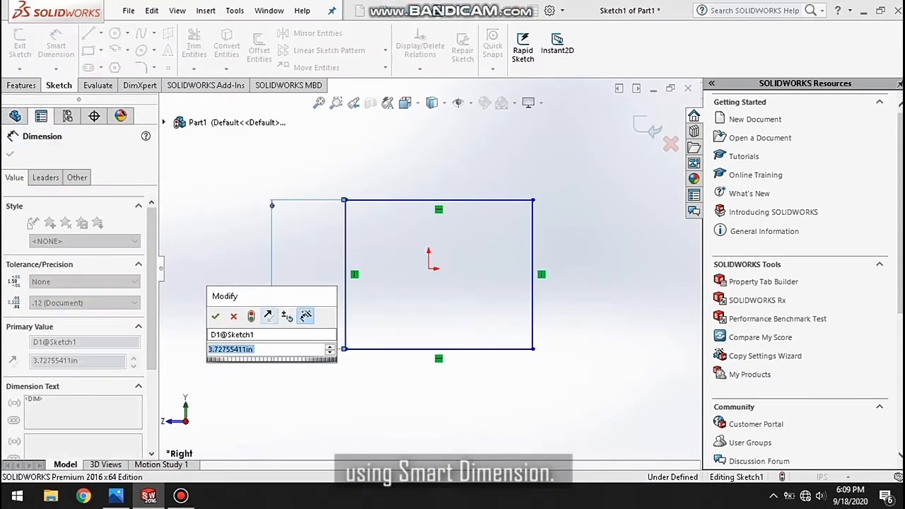
type("100mm")
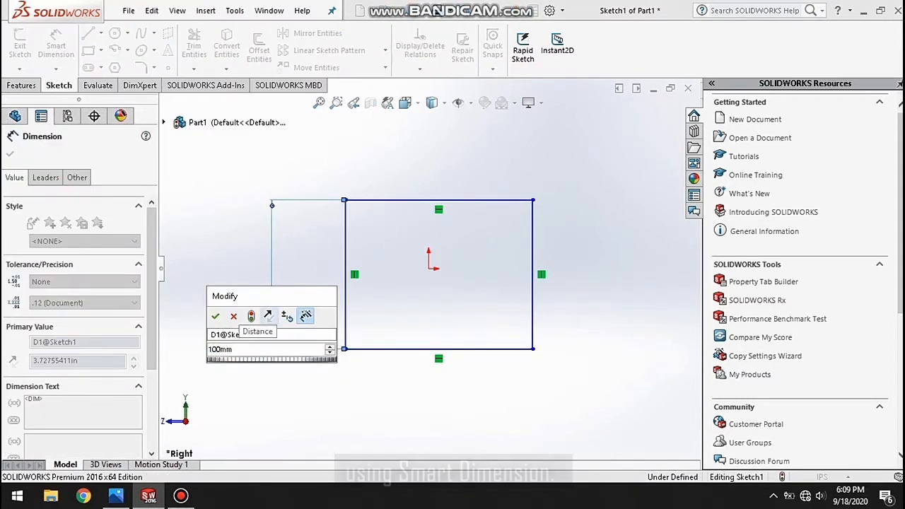
key("Return")
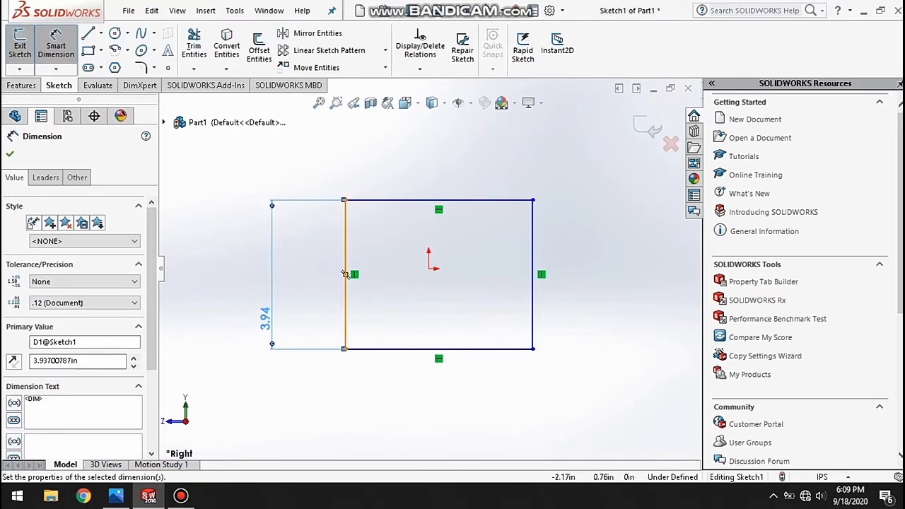
Step: Dimension the distance between the rectangle's two vertical sides and set it to 60 mm
left_click(345, 283)
left_click(533, 275)
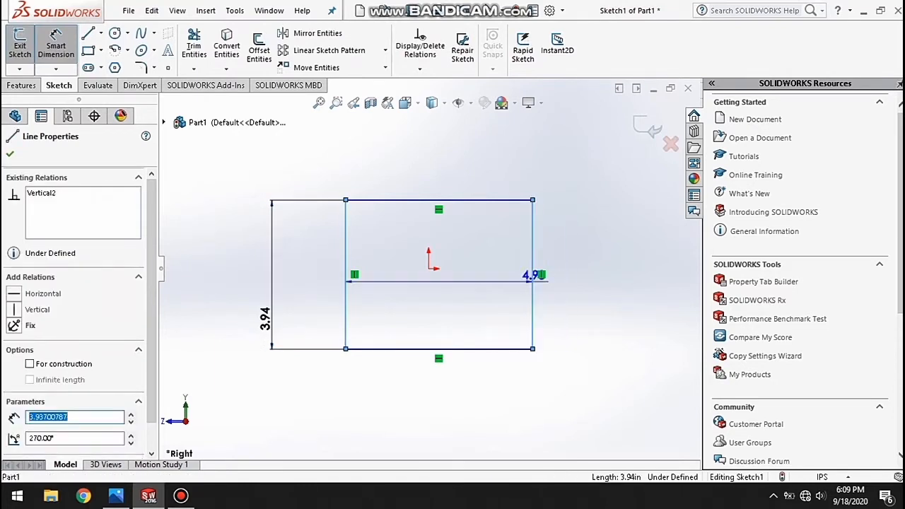
left_click(508, 141)
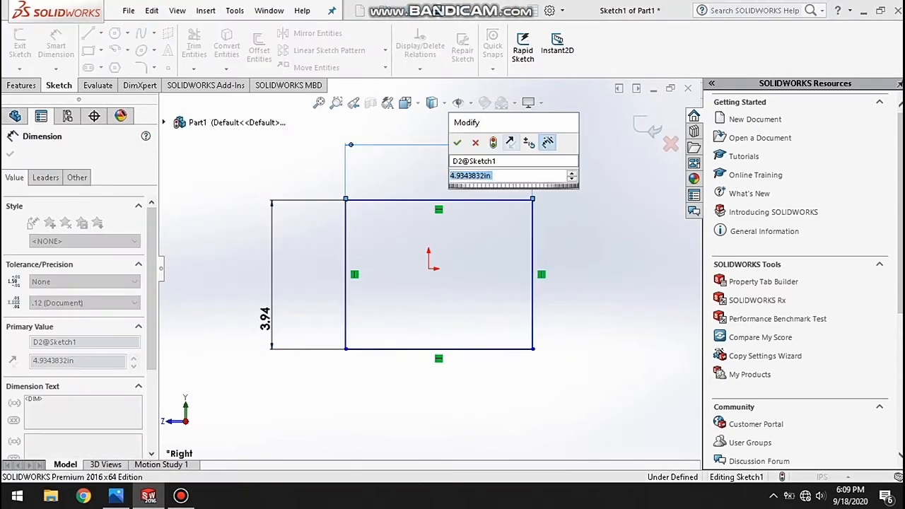
type("60mm")
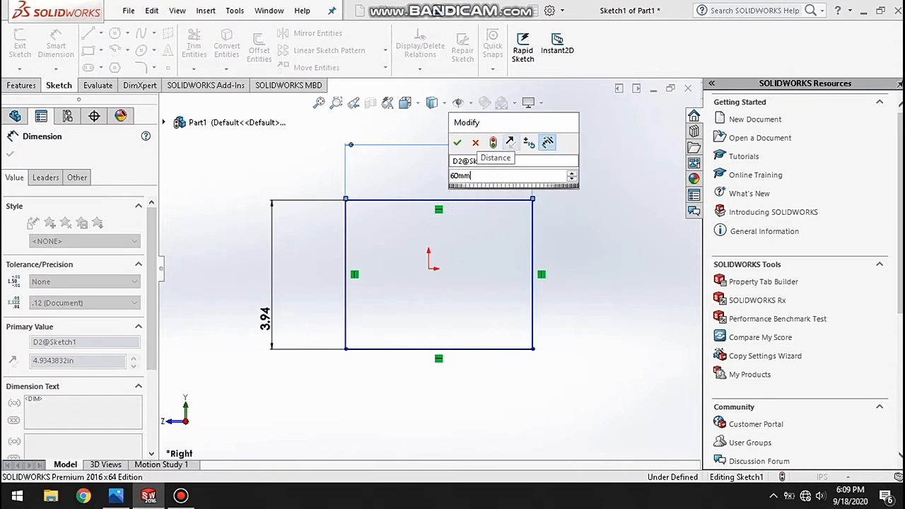
key("Return")
left_click(319, 103)
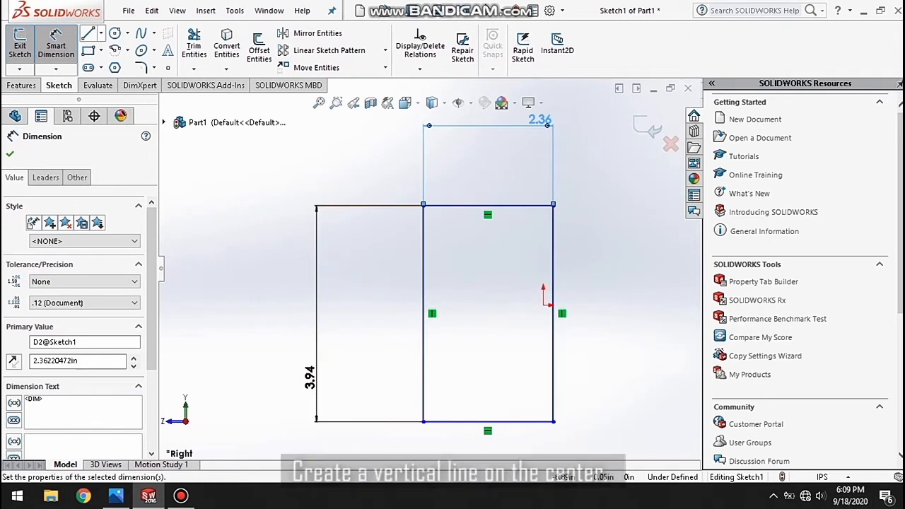
Step: Sketch a vertical line from the midpoint of the rectangle's upper edge to the midpoint of its lower edge
left_click(88, 33)
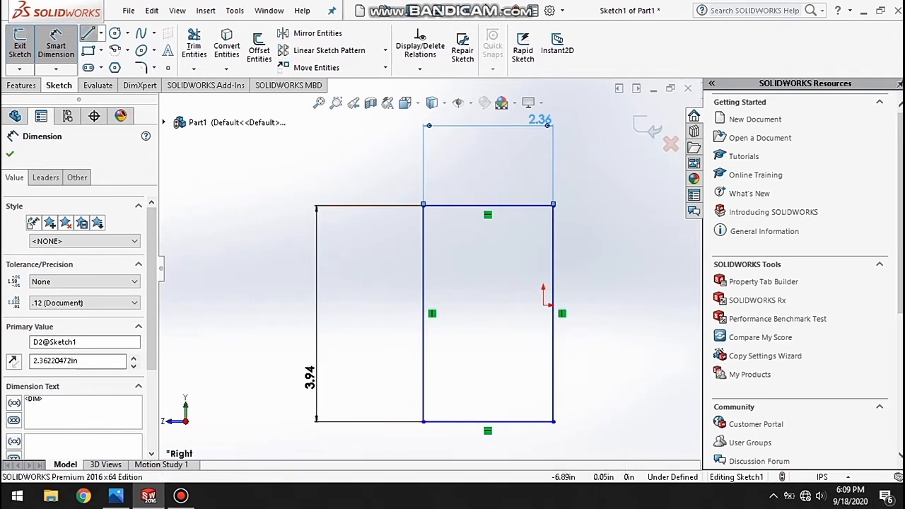
left_click(488, 206)
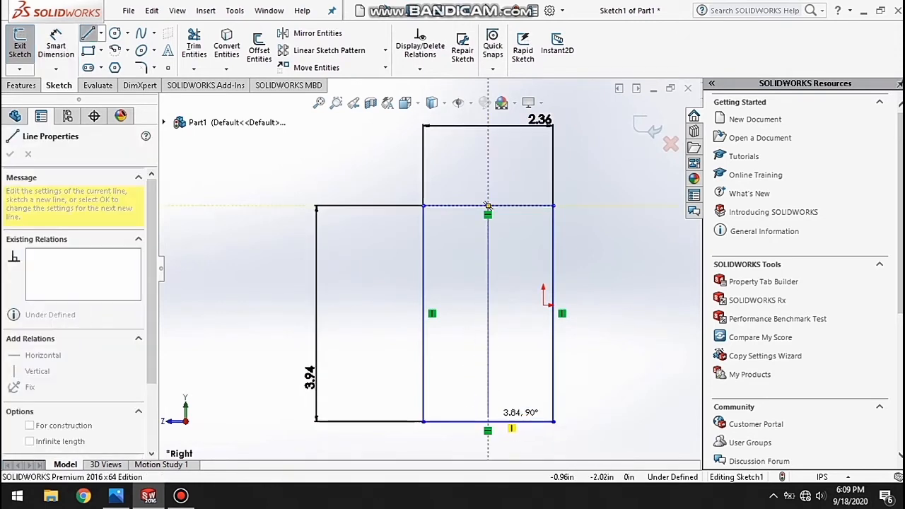
left_click(488, 421)
right_click(661, 268)
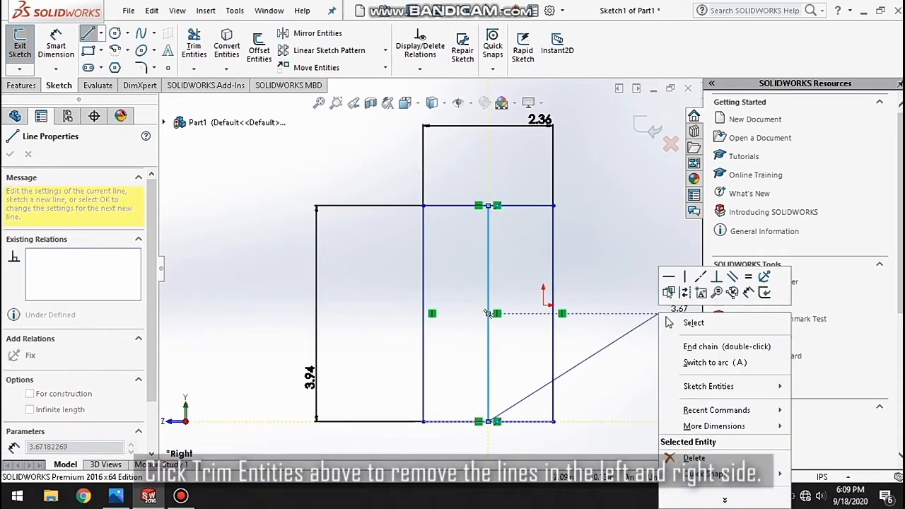
left_click(668, 319)
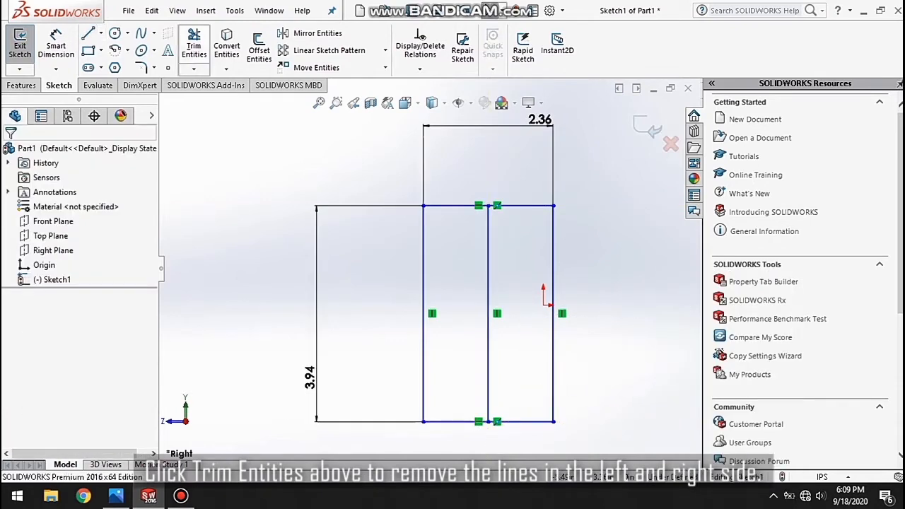
Step: Power trim away the rectangle's left and right vertical sides, keeping the central line and both horizontal lines
left_click(194, 45)
left_click_drag(403, 319, 445, 318)
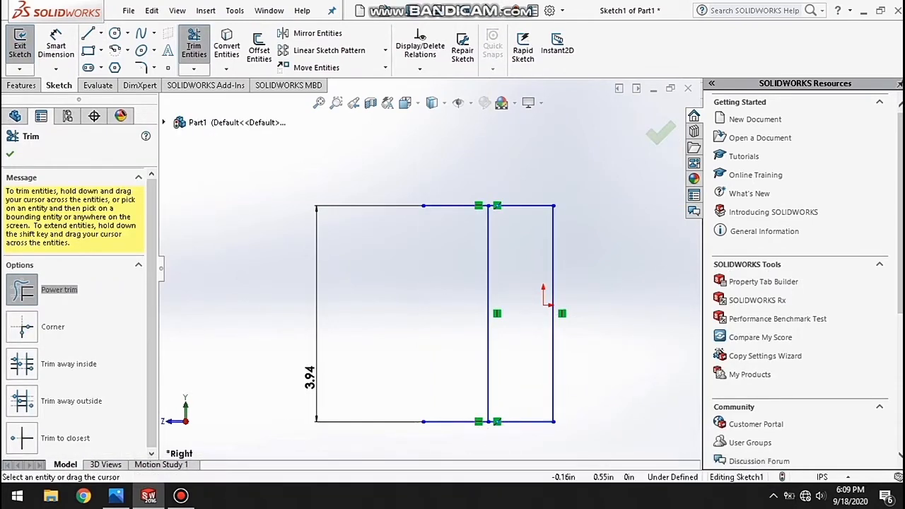
left_click_drag(538, 319, 573, 319)
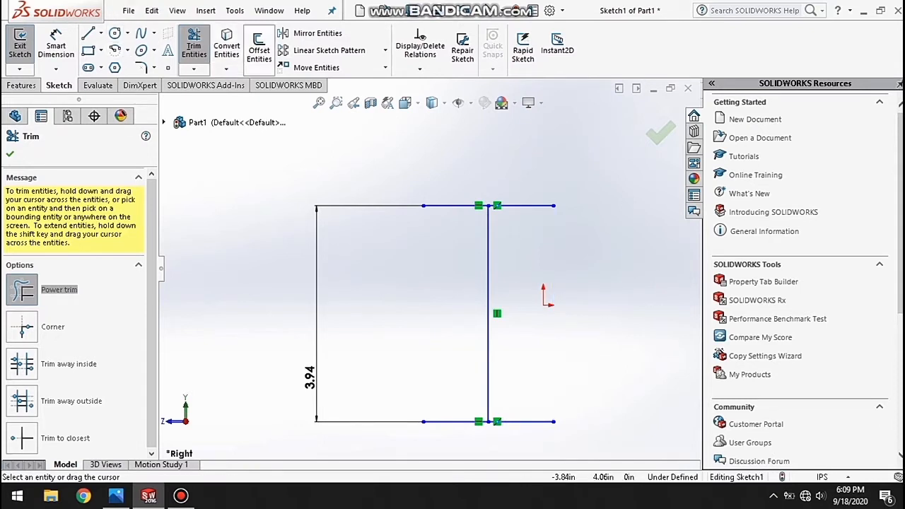
left_click(10, 154)
Step: Offset the upper horizontal line 5 mm downward, toward the inside of the profile
left_click(259, 46)
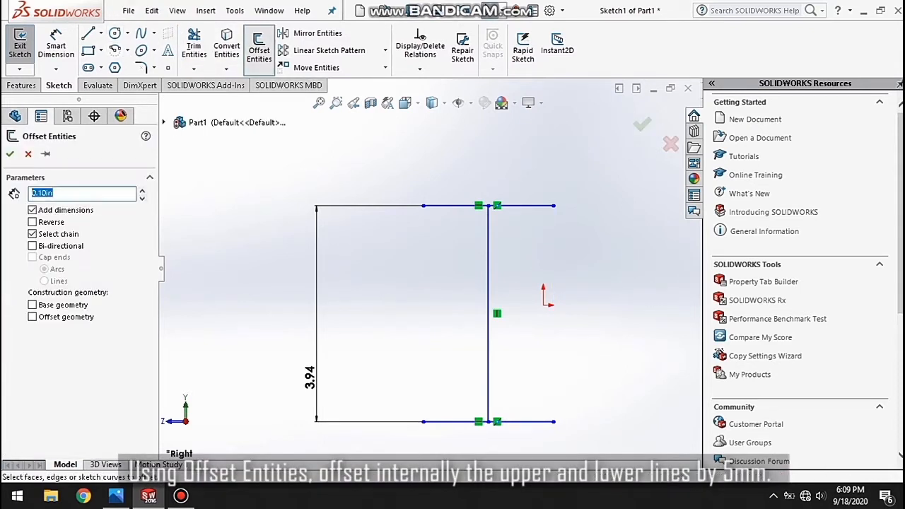
left_click(523, 205)
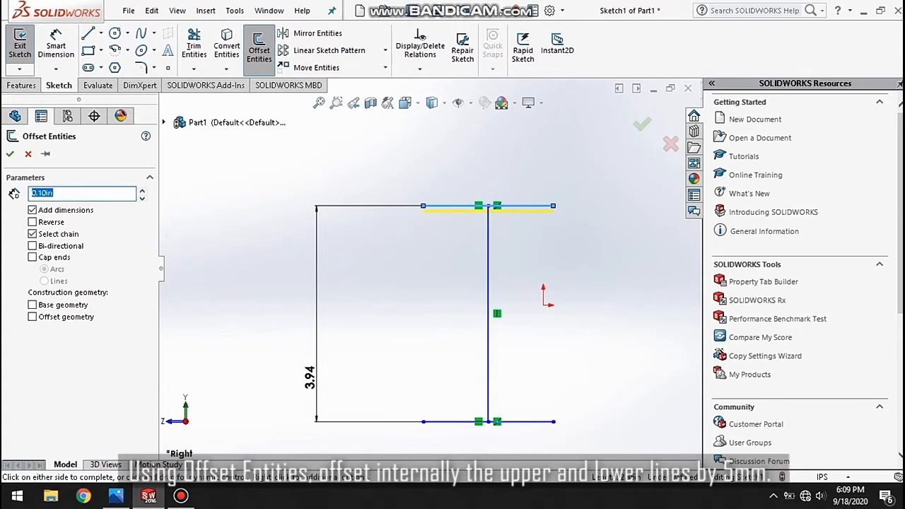
key("BackSpace")
type("5mm")
key("Return")
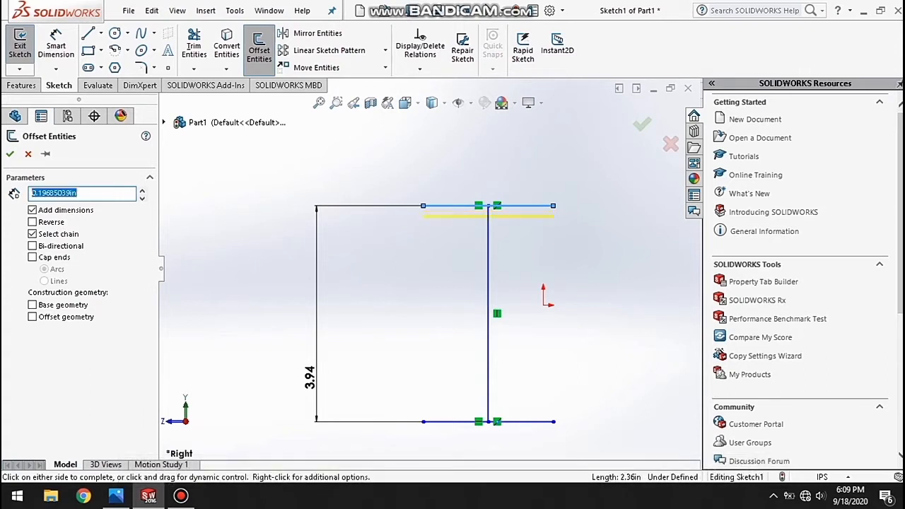
key("Return")
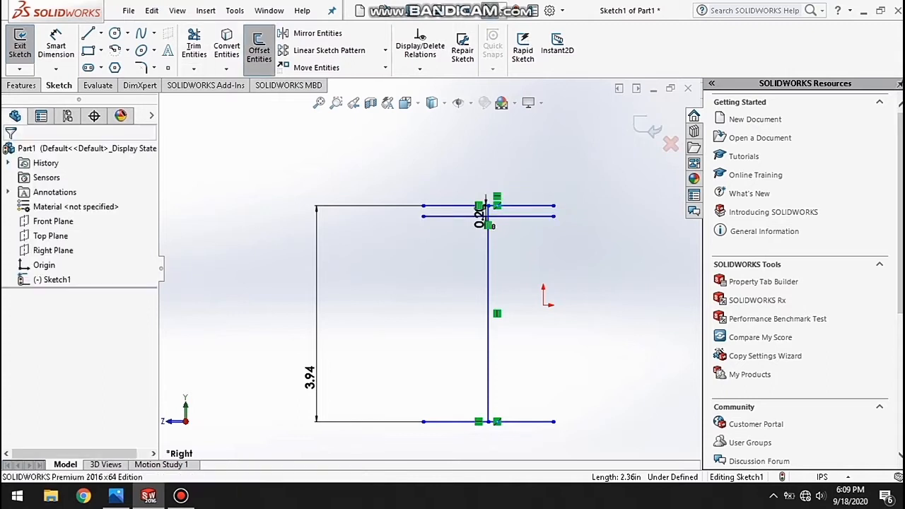
Step: Offset the lower horizontal line 5 mm upward into the profile, reversing the offset direction
left_click(259, 49)
left_click(523, 421)
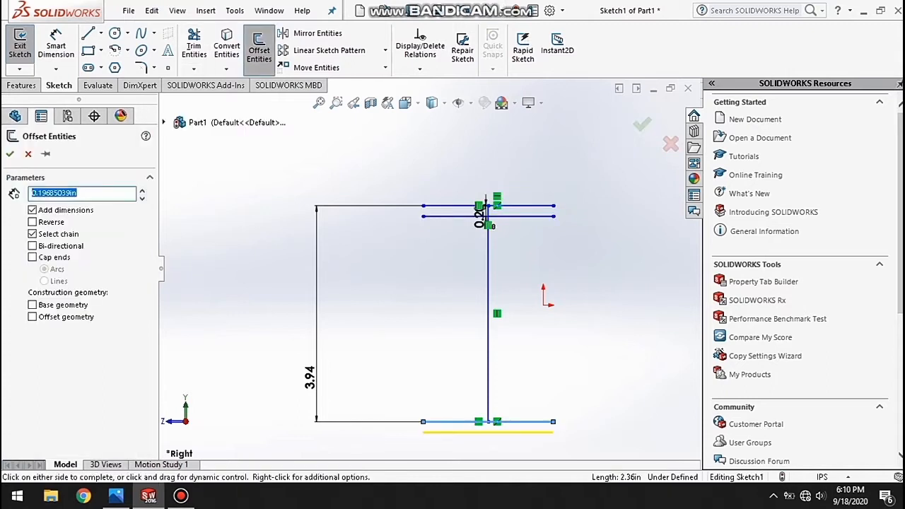
left_click(33, 222)
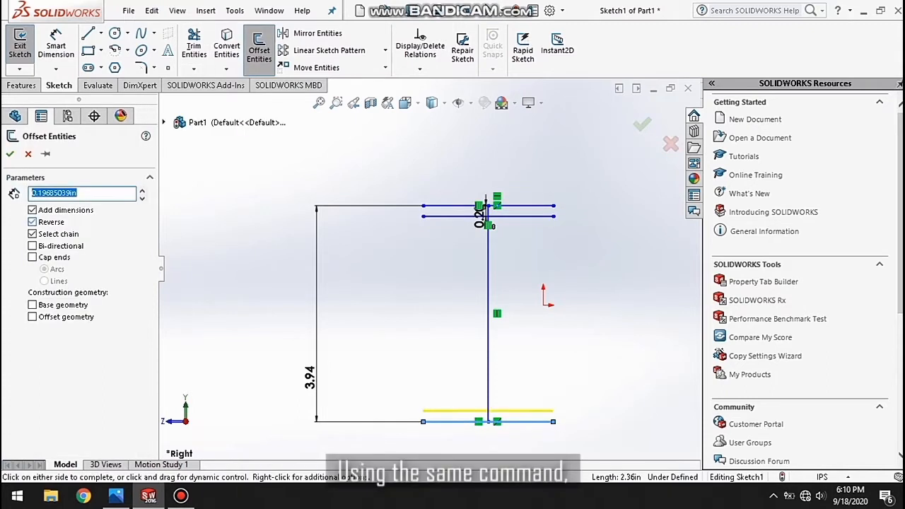
key("BackSpace")
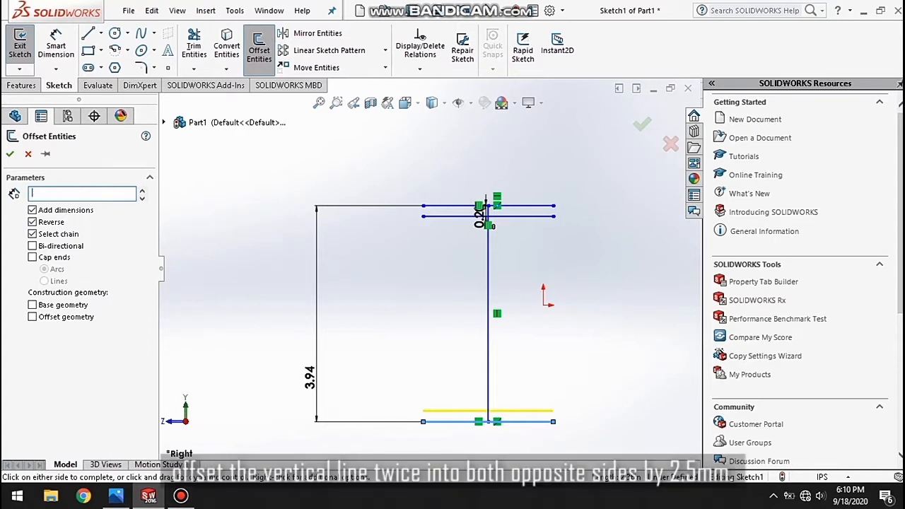
key("Return")
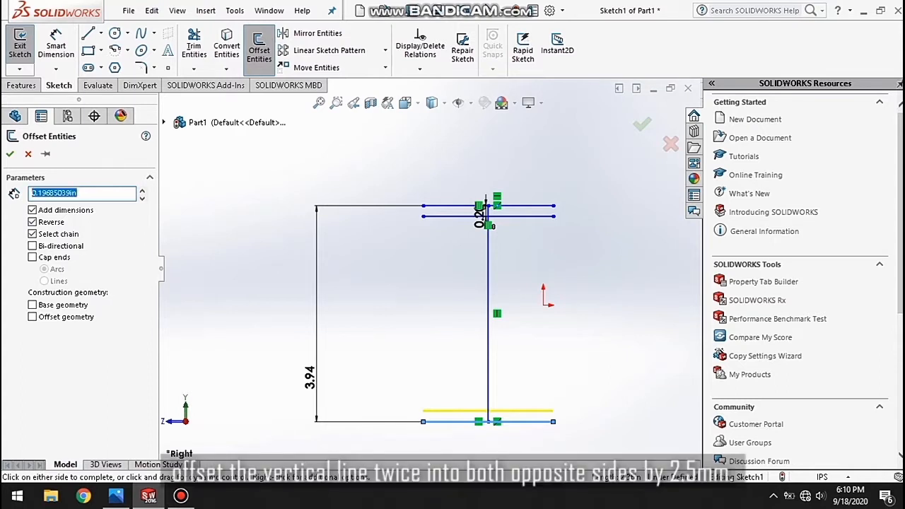
left_click(9, 154)
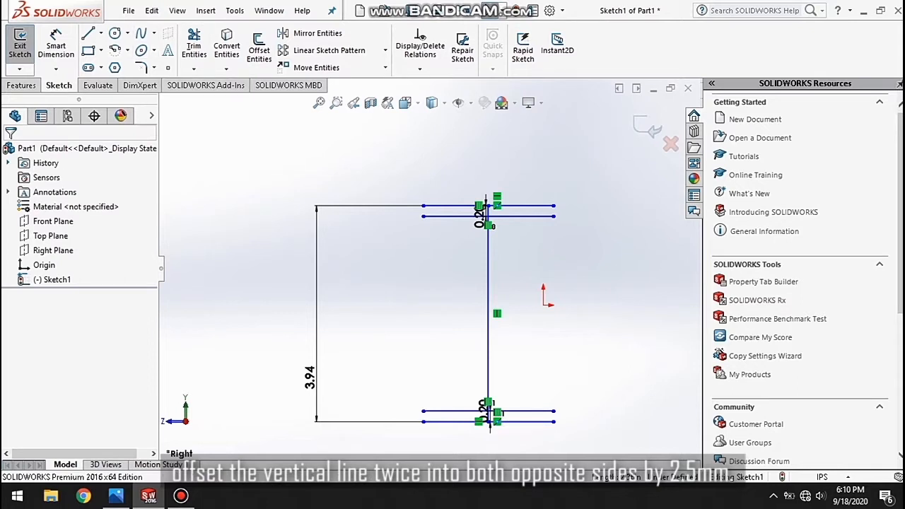
Step: Offset the central vertical line 2.5 mm bi-directionally and delete the original central line
left_click(259, 49)
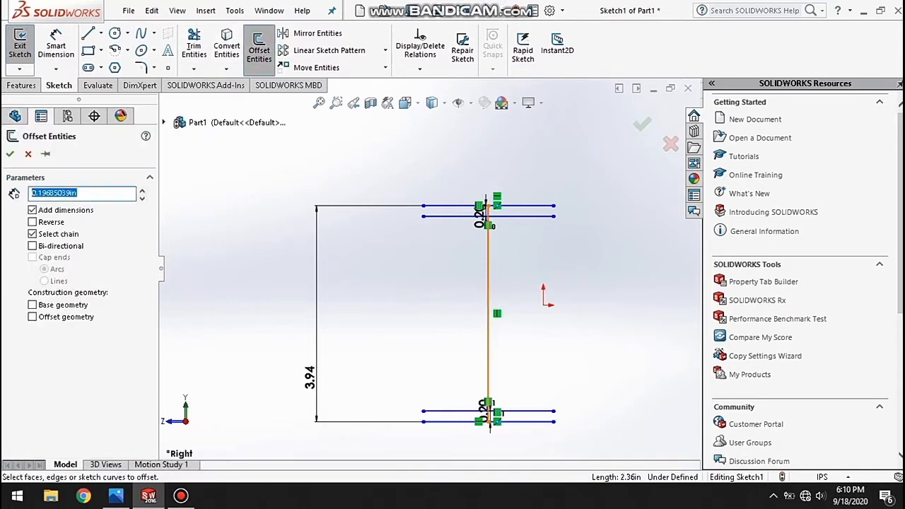
left_click(488, 423)
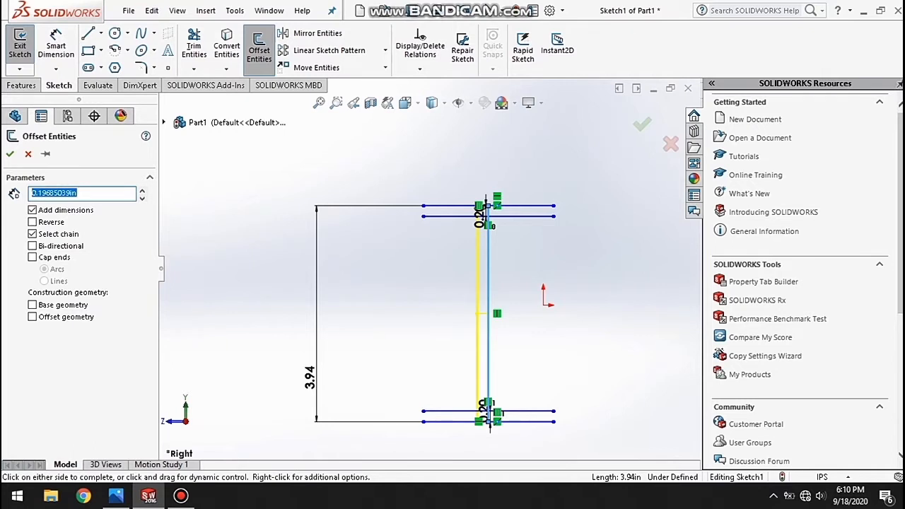
key("BackSpace")
type("2,5")
key("Return")
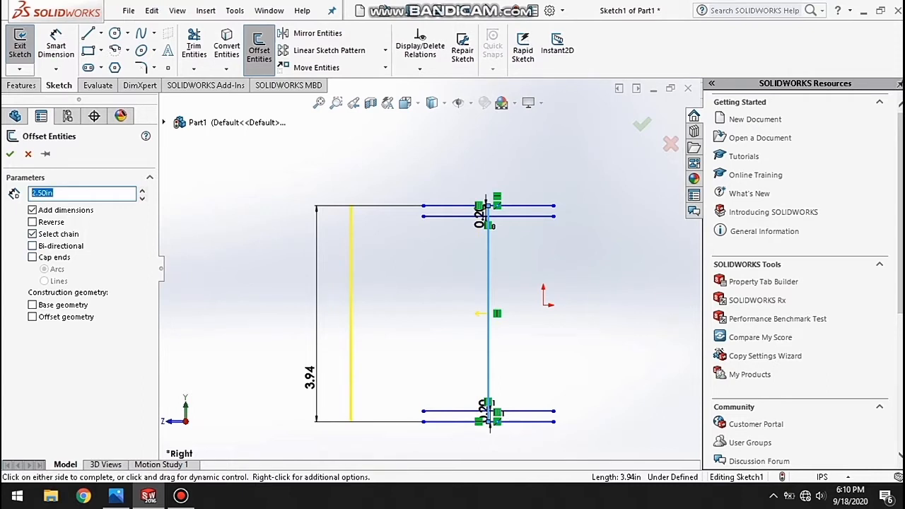
type("2")
key("Return")
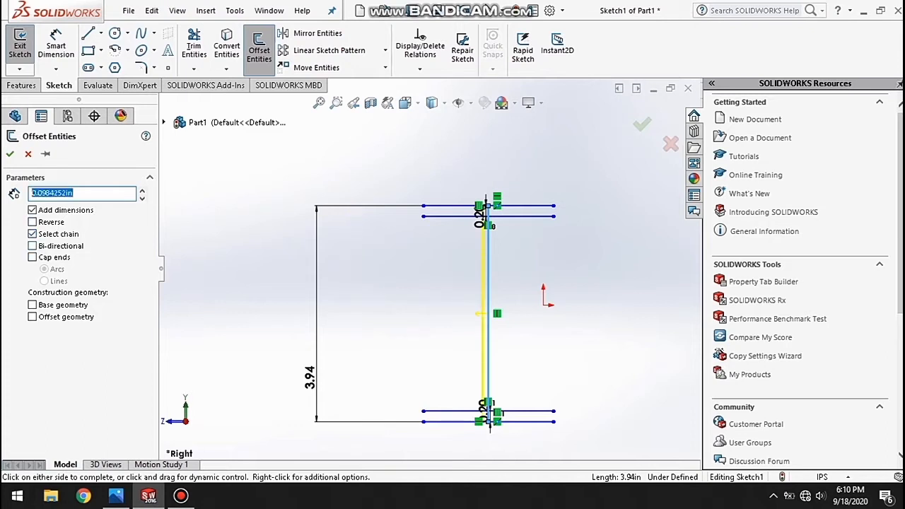
left_click(33, 246)
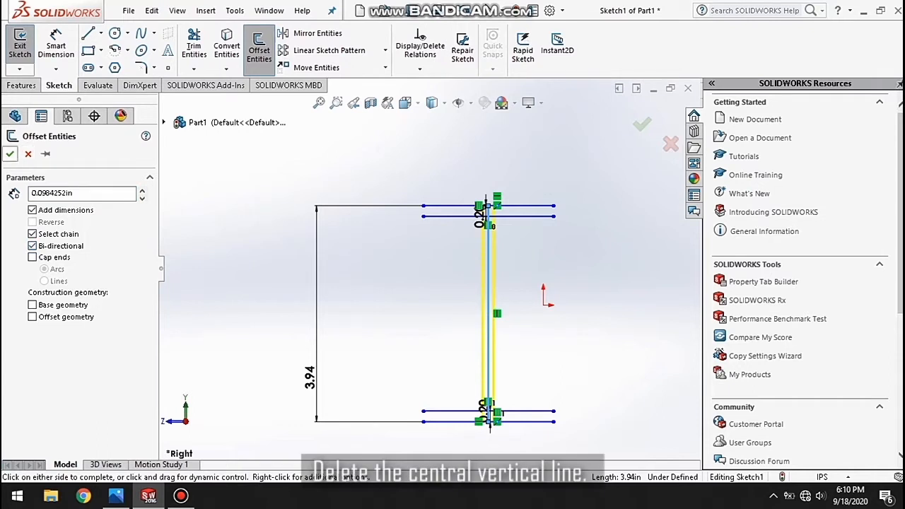
left_click(10, 153)
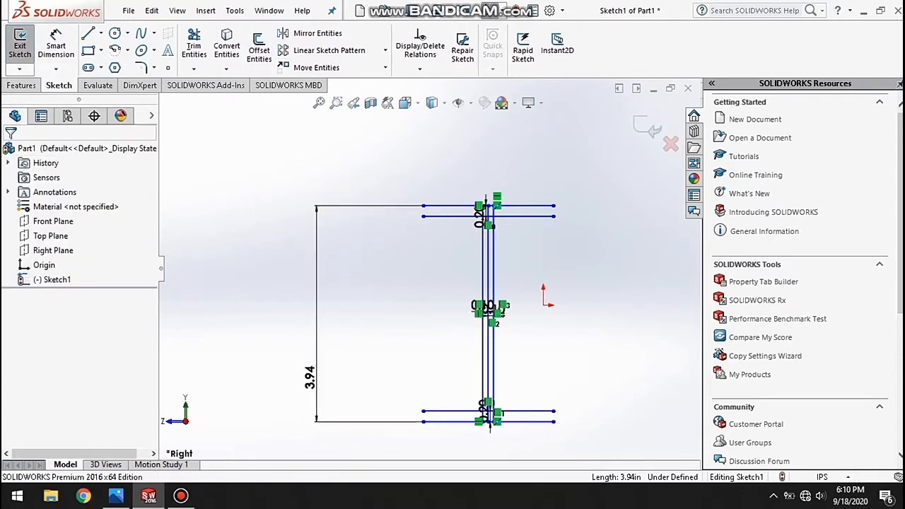
left_click(489, 261)
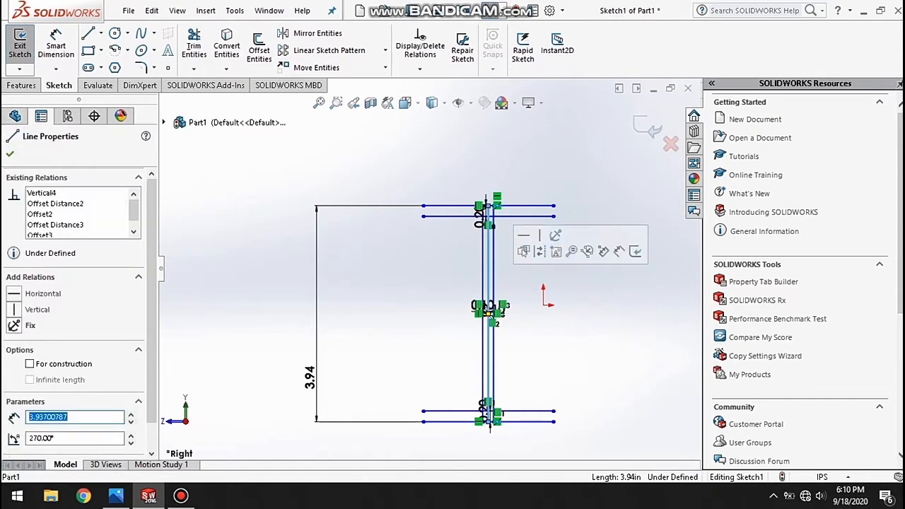
key("Delete")
Step: Close both ends of the upper and lower pairs of parallel horizontal lines with short vertical lines
key("l")
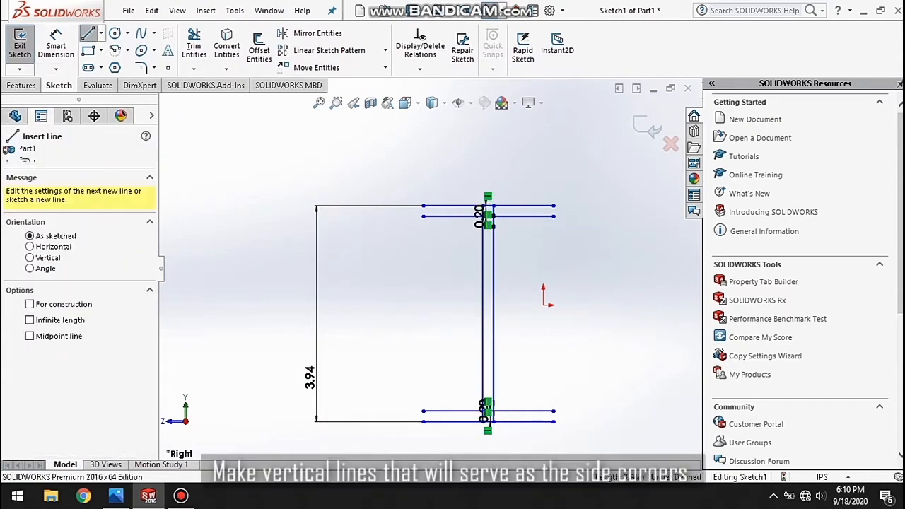
left_click(422, 216)
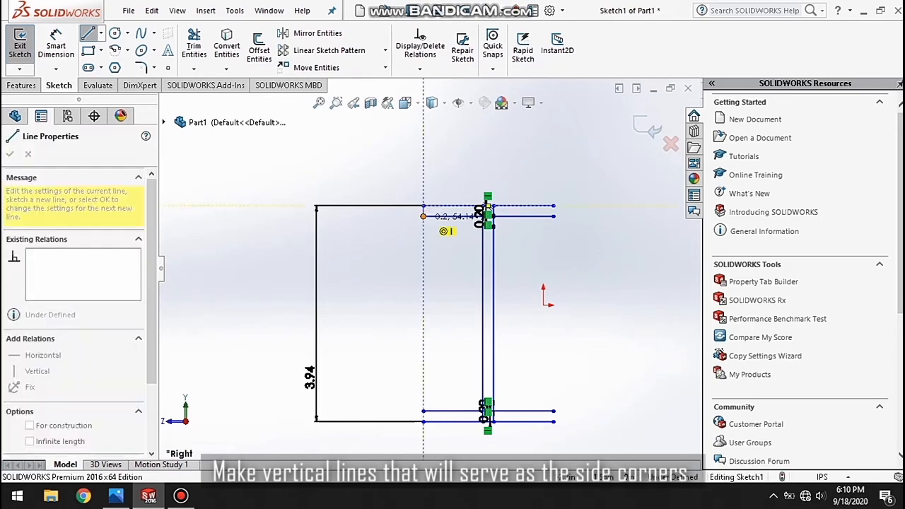
left_click(423, 205)
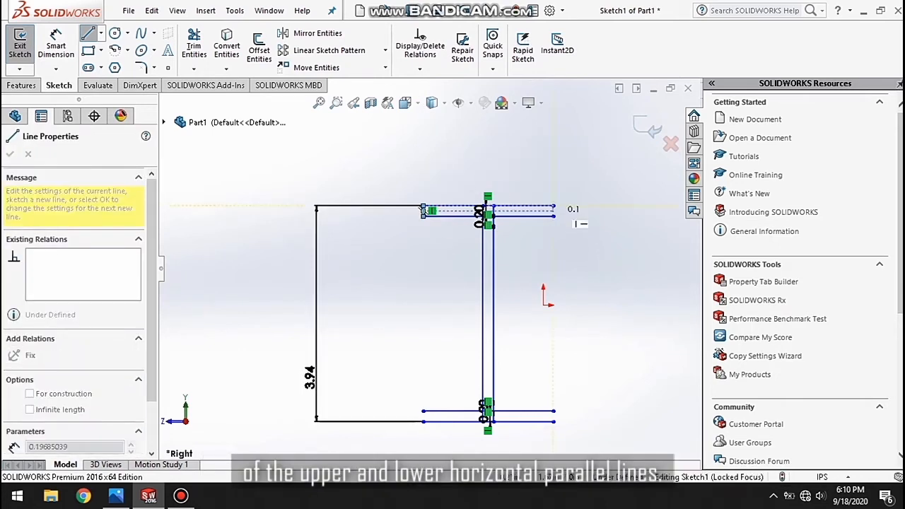
left_click(555, 215)
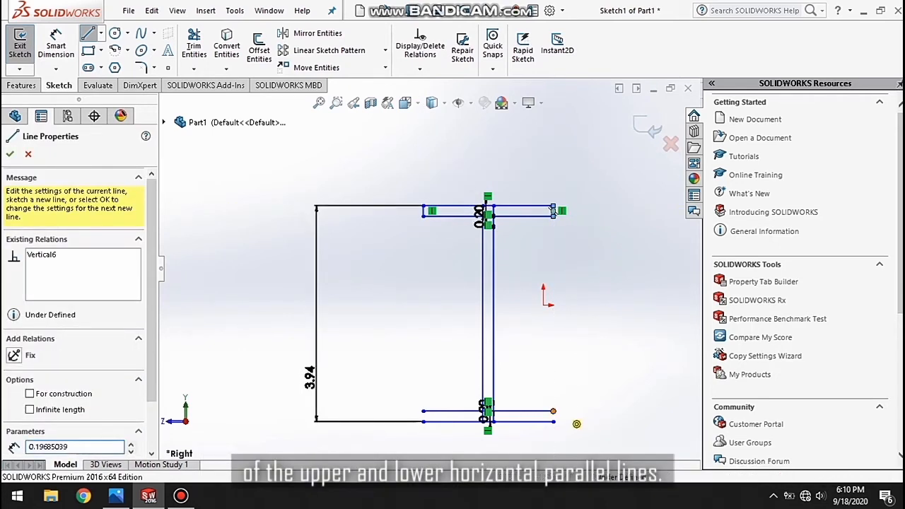
left_click(553, 411)
left_click(553, 421)
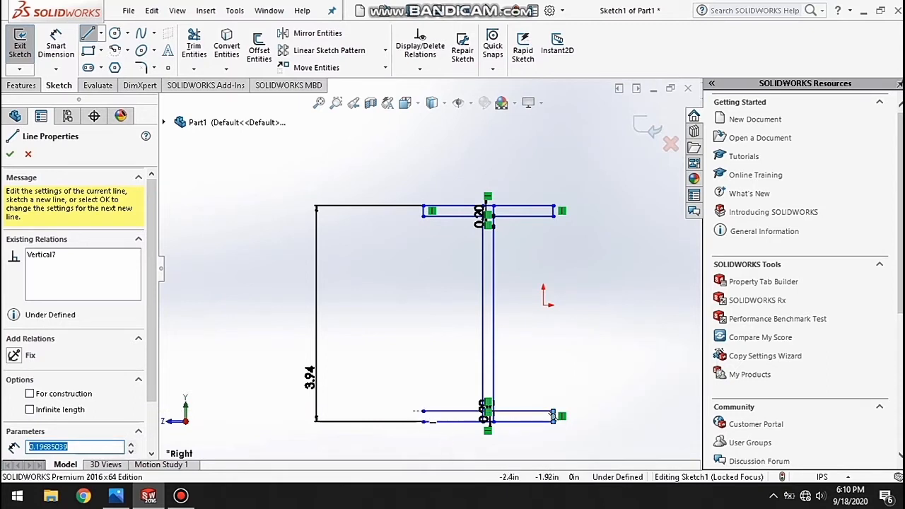
left_click(423, 421)
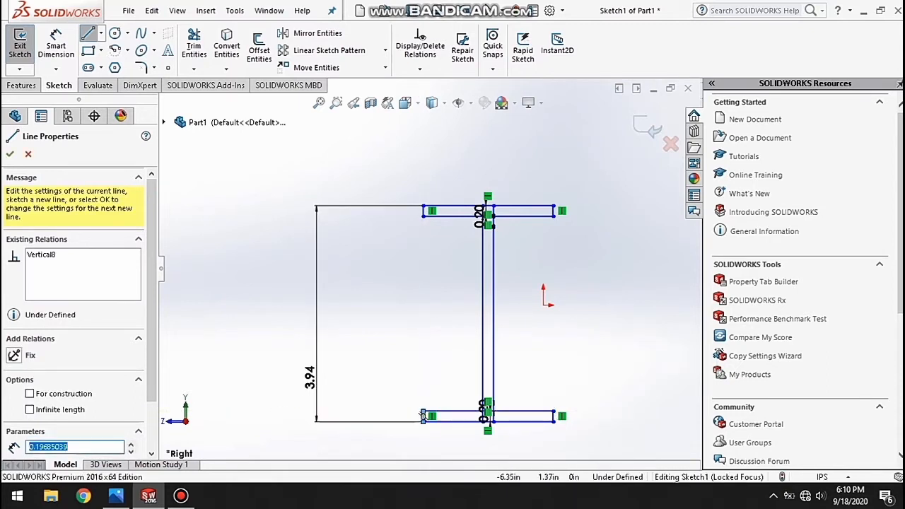
Step: Power-trim the web lines inside the upper flange and the flange's inner edge segment between the web lines
right_click(280, 224)
left_click(262, 218)
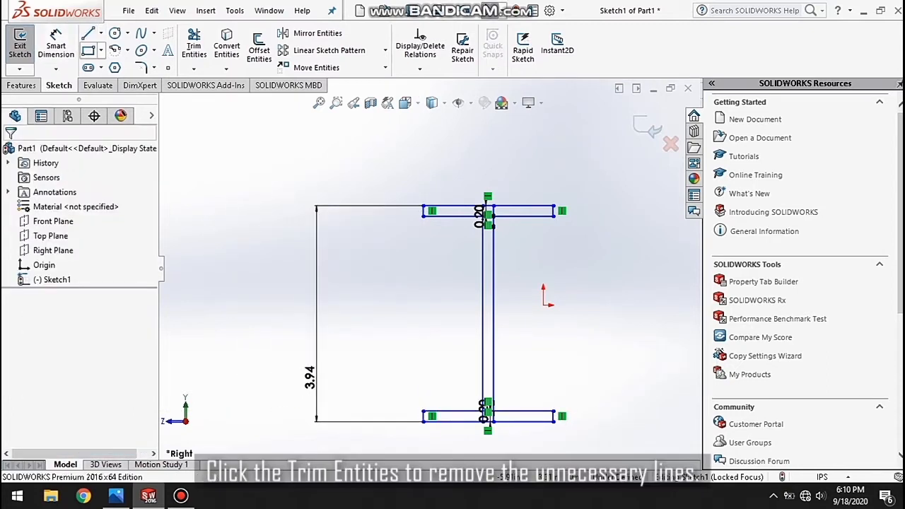
left_click(194, 46)
scroll(424, 207, "down", 5)
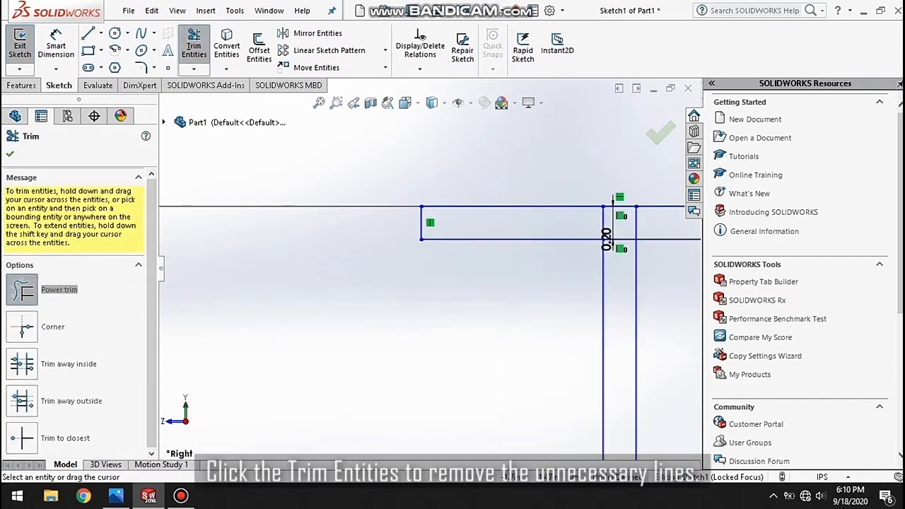
left_click_drag(646, 223, 577, 223)
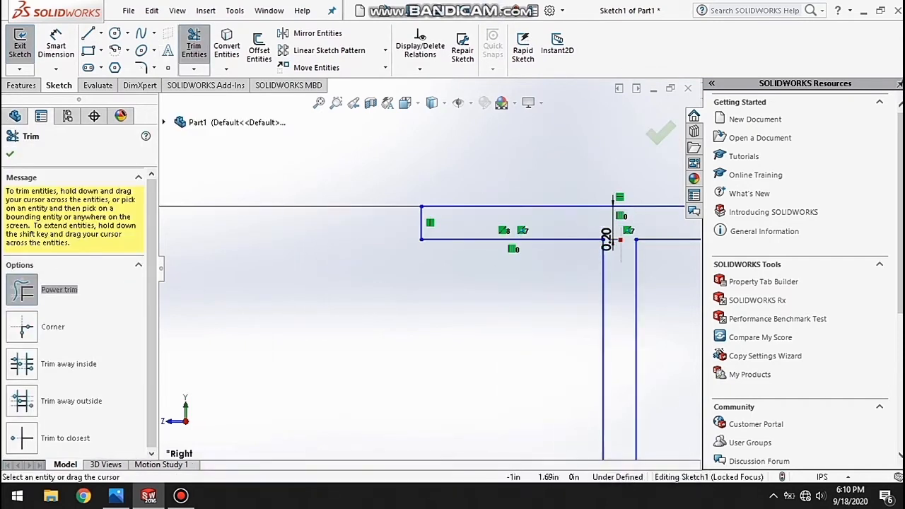
scroll(609, 289, "up", 7)
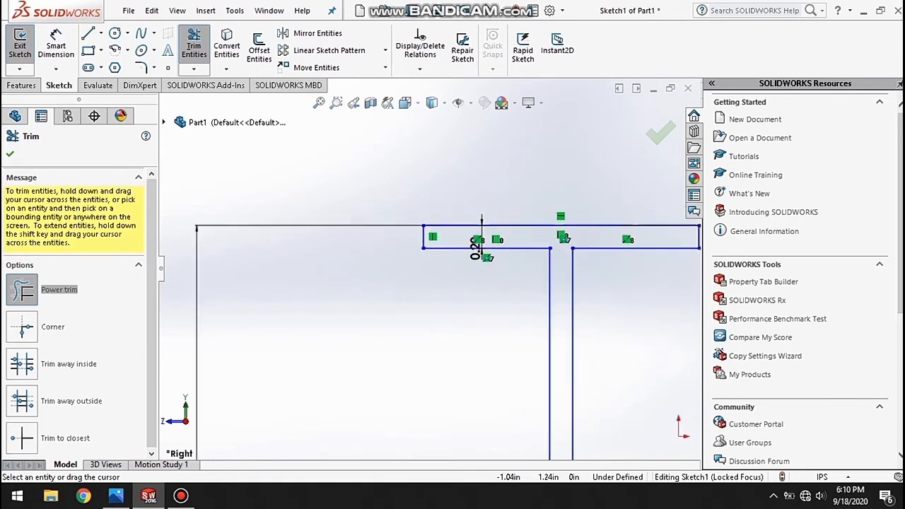
Step: Power-trim the web lines inside the lower flange and the segment of its inner edge between the web lines
scroll(499, 430, "down", 2)
scroll(475, 443, "down", 5)
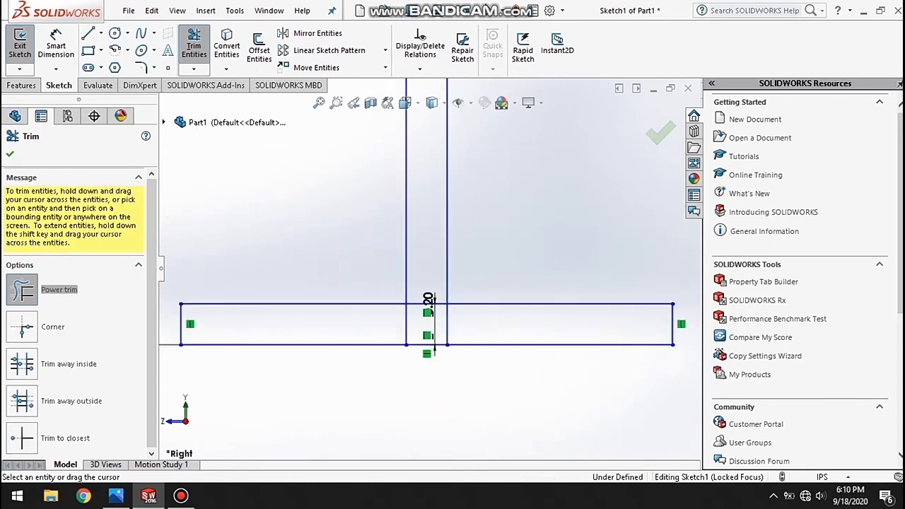
left_click_drag(305, 285, 532, 289)
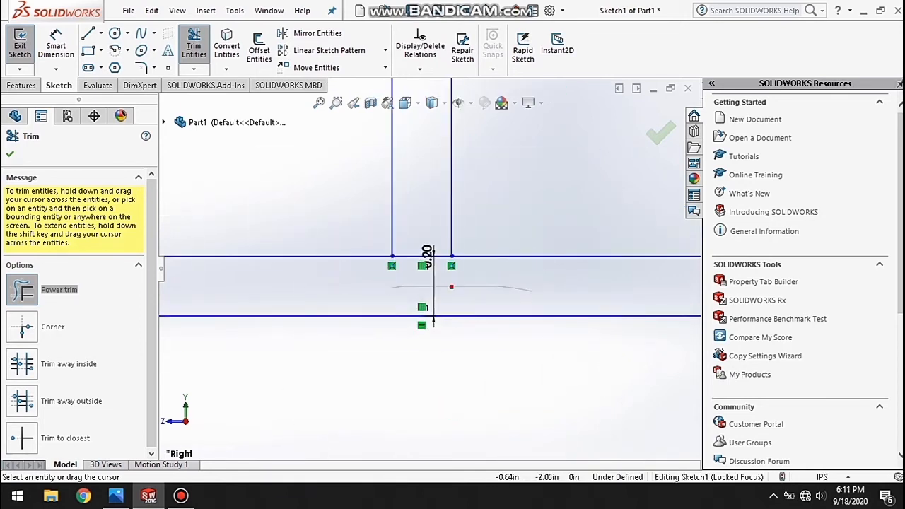
left_click_drag(408, 280, 408, 229)
left_click(10, 153)
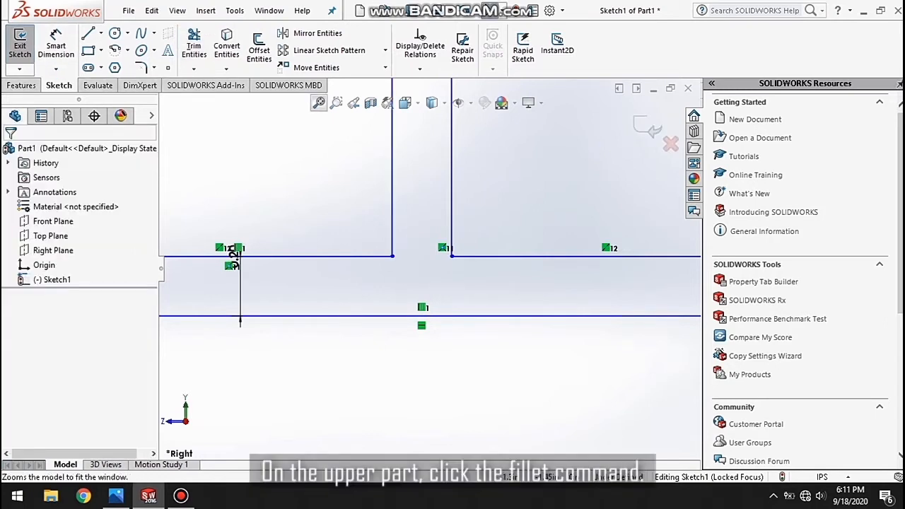
Step: Set a 4.9 mm sketch fillet radius and fillet the two inner corners at the upper flange's ends
left_click(319, 102)
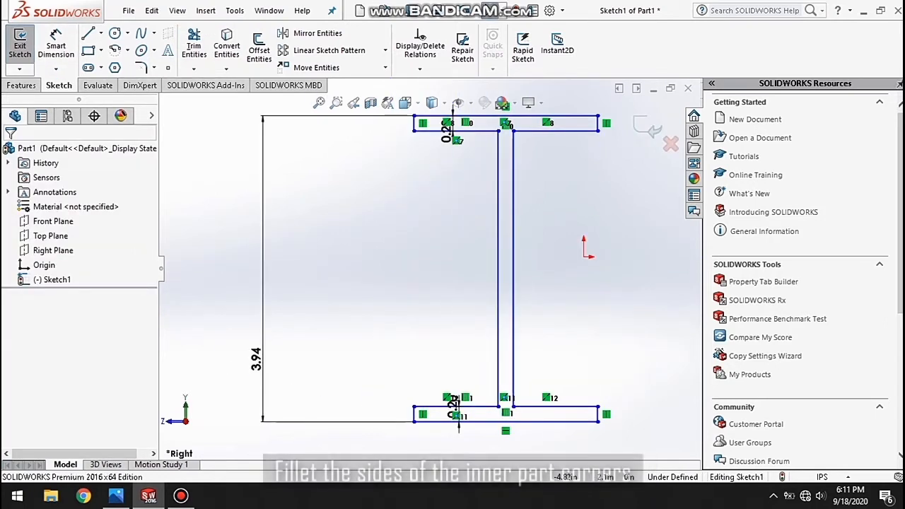
left_click(154, 68)
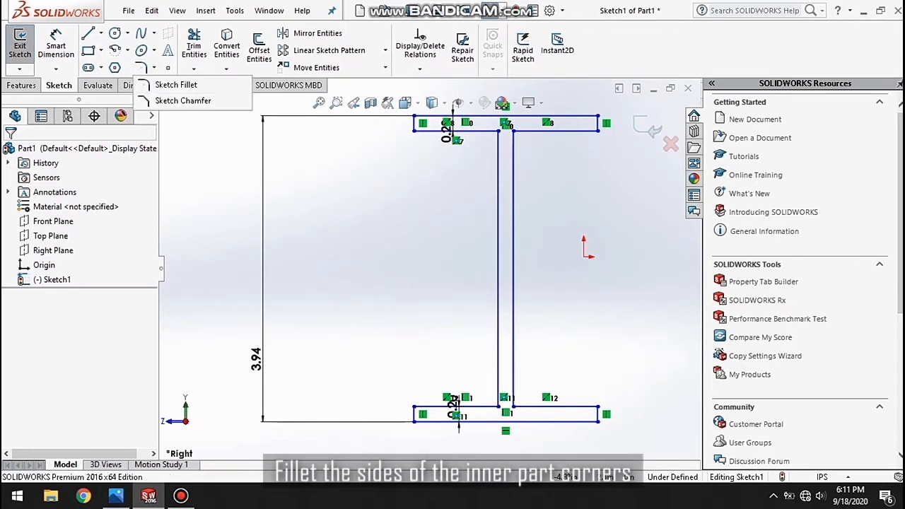
left_click(142, 67)
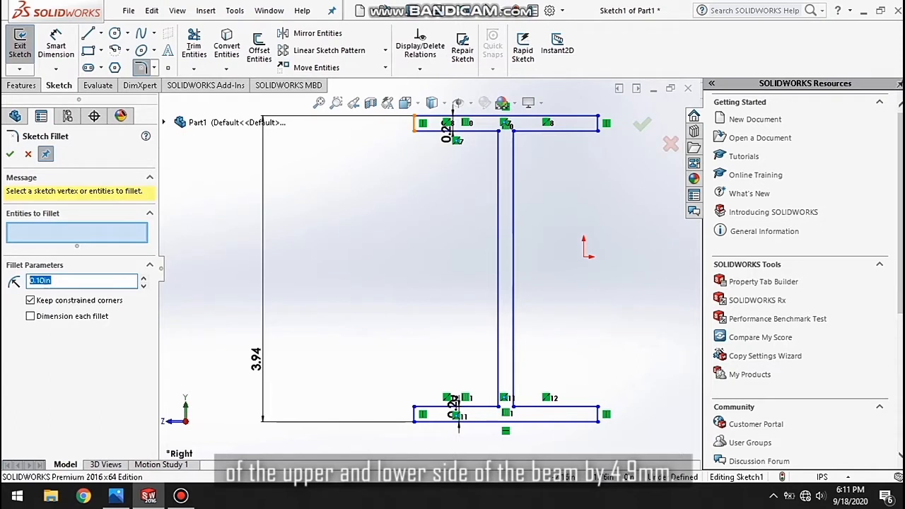
left_click(414, 125)
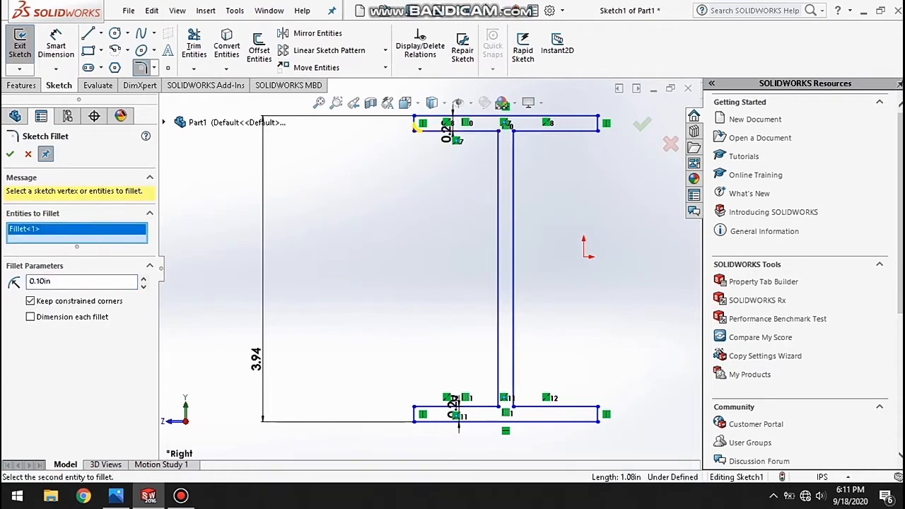
left_click_drag(52, 282, 28, 281)
key("BackSpace")
type("4.9mm")
key("Return")
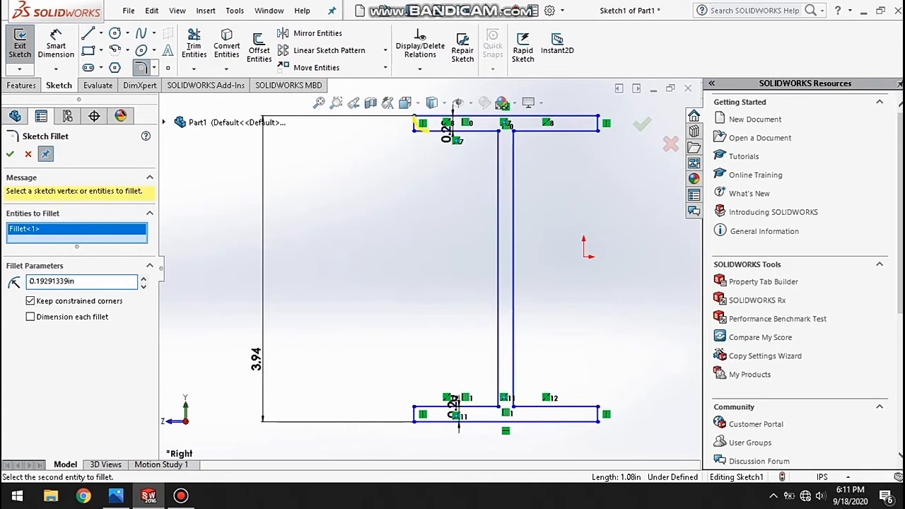
left_click(566, 131)
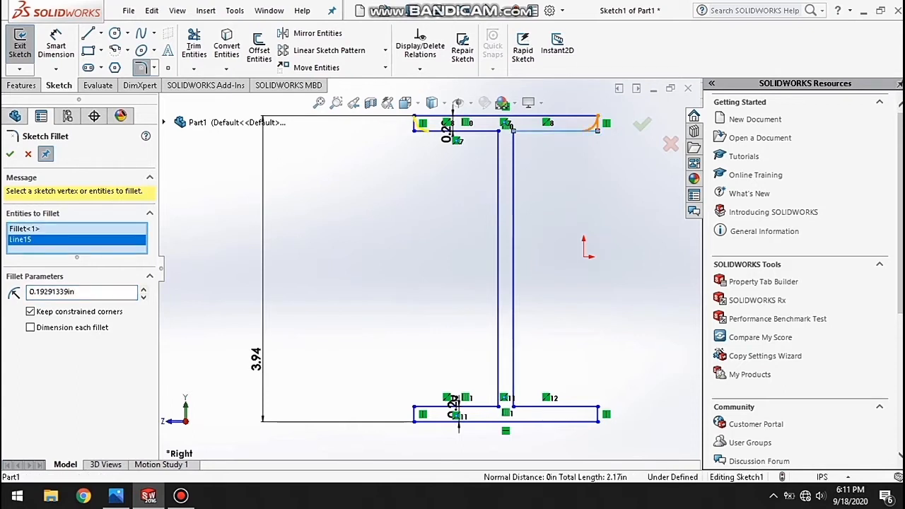
left_click(598, 124)
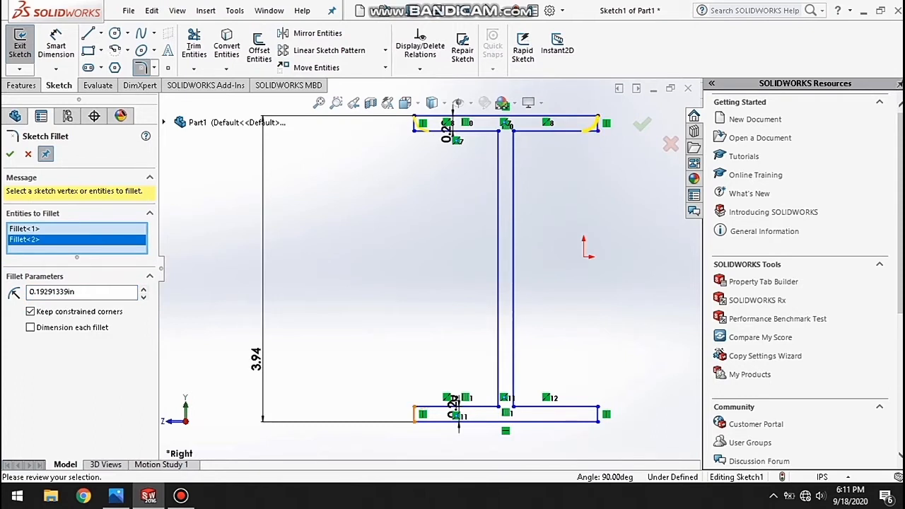
Step: Add the two inner corners at the lower flange's ends to the selection and apply the 4.9 mm sketch fillets
left_click(414, 414)
left_click(440, 407)
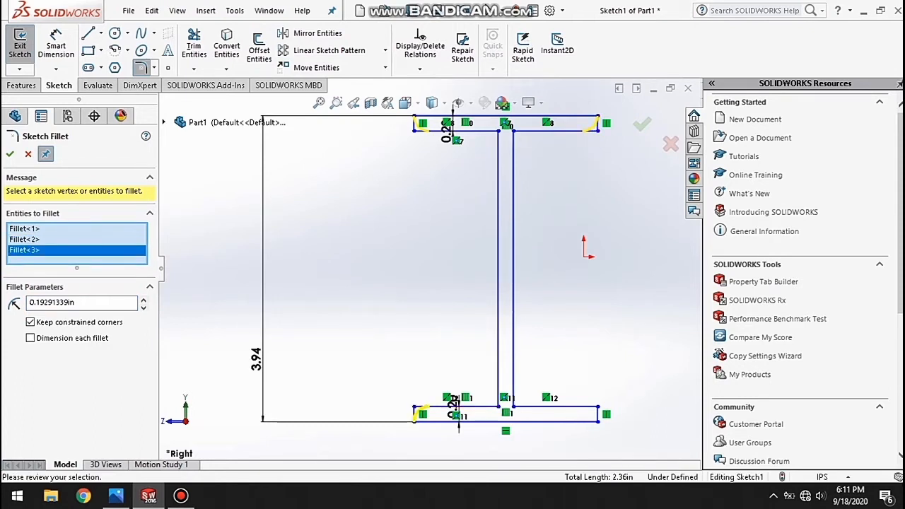
left_click(573, 406)
left_click(598, 415)
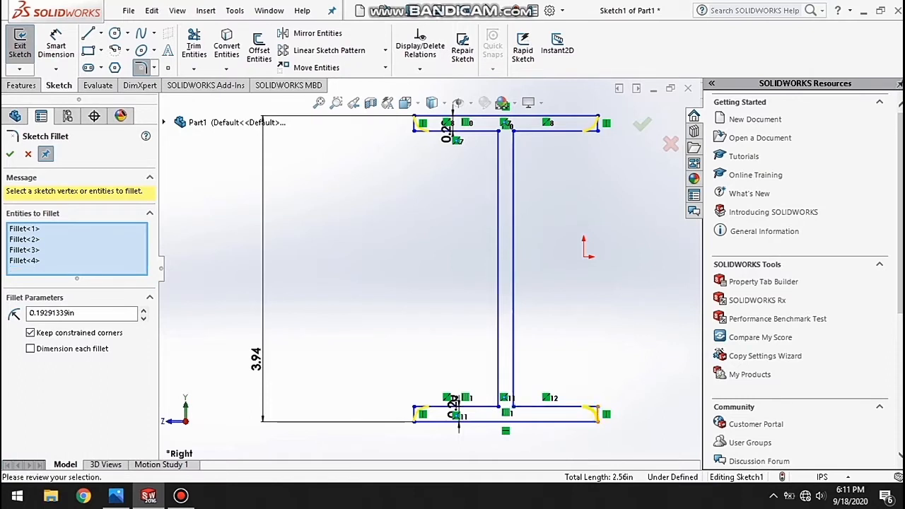
left_click(10, 154)
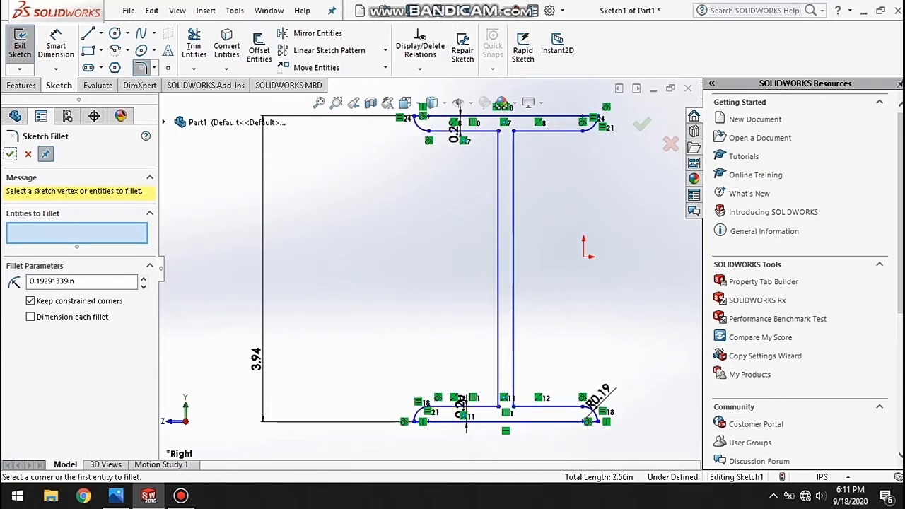
left_click(10, 154)
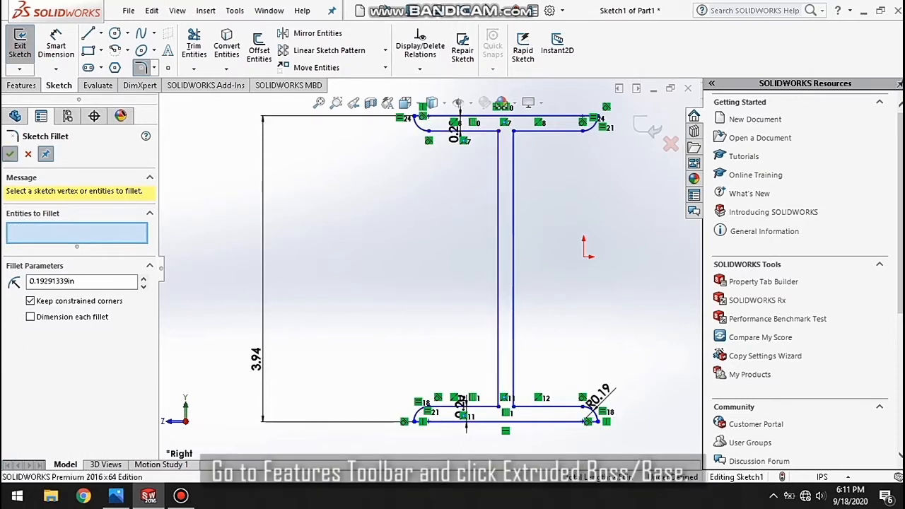
Step: Extrude the I-beam profile as a blind boss to a depth of 3.65 m
left_click(21, 85)
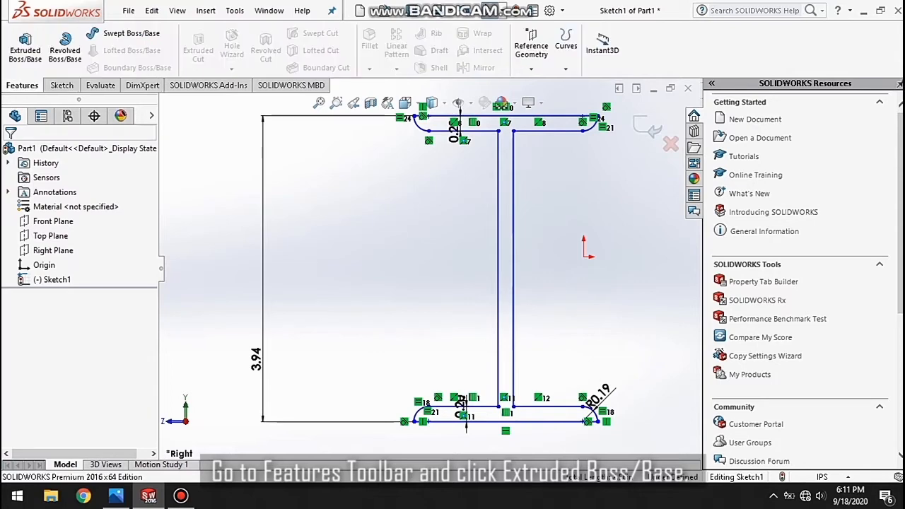
left_click(25, 46)
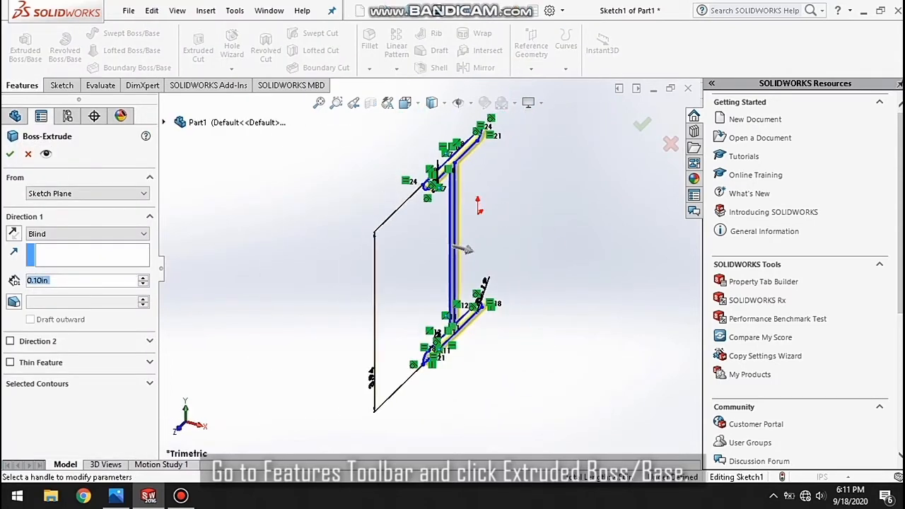
left_click_drag(467, 251, 625, 292)
type("3.65")
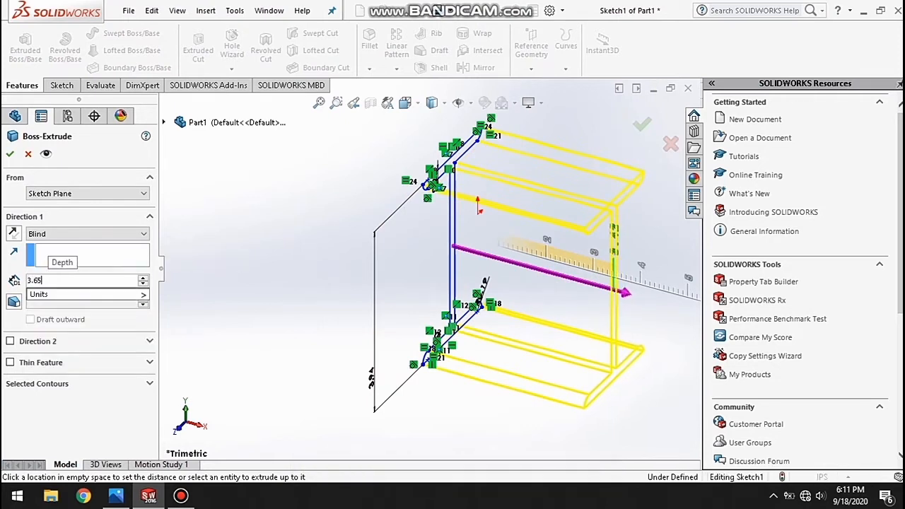
type("m")
key("Return")
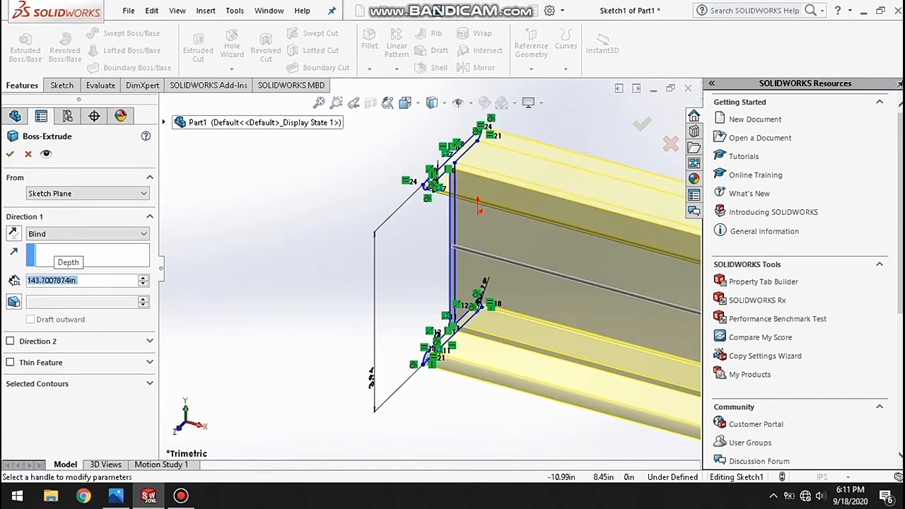
key("Return")
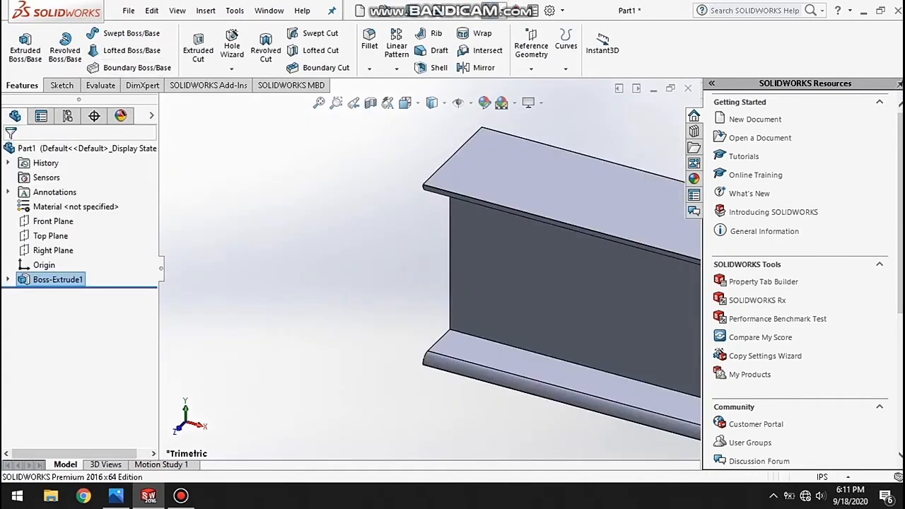
Step: Fit the whole beam in view and display it in a four-view viewport
key("f")
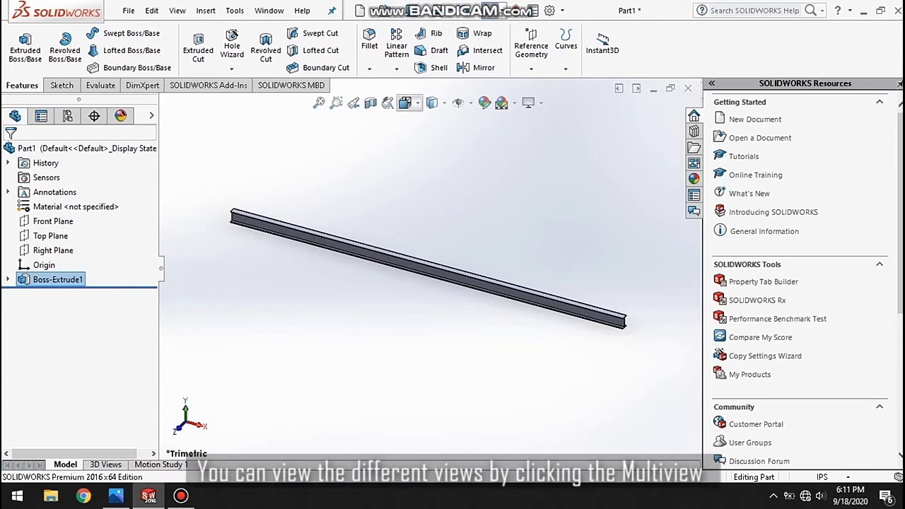
left_click(409, 103)
left_click(409, 103)
left_click(409, 104)
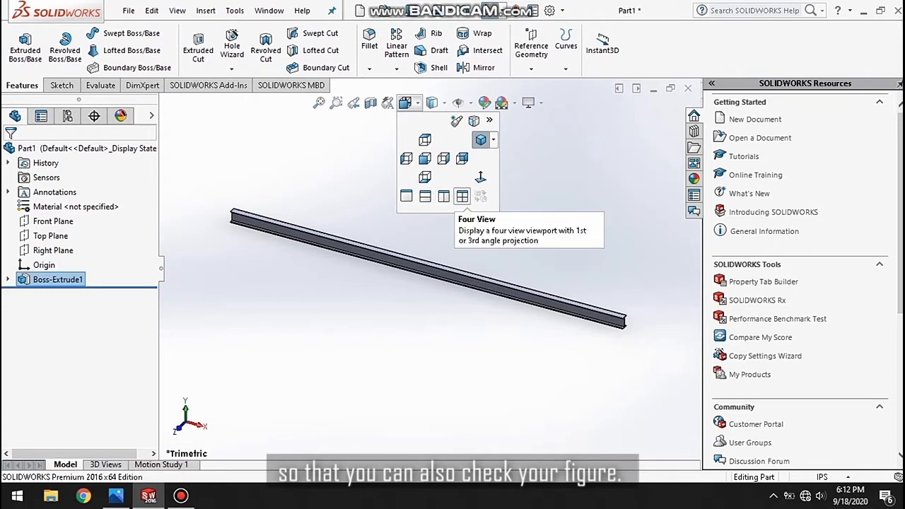
left_click(462, 196)
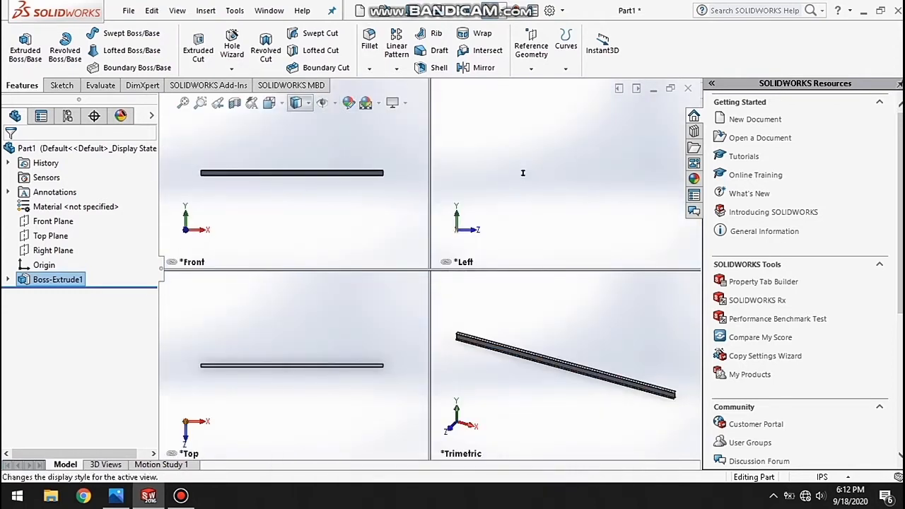
Step: Return to a single viewport and show the beam from the Right view
key("space")
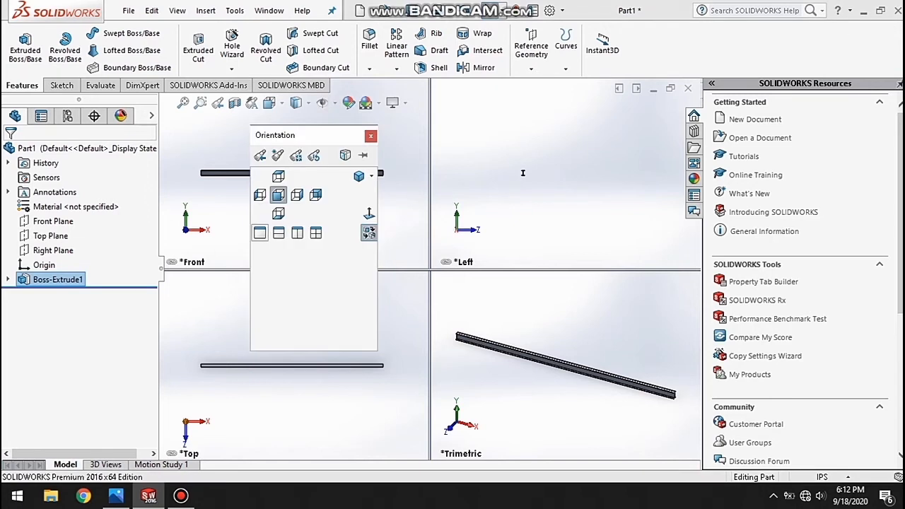
left_click(260, 233)
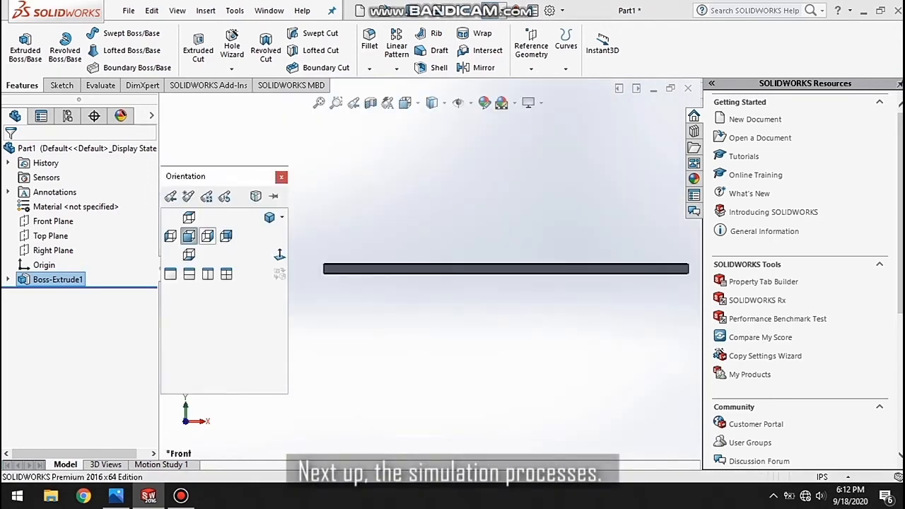
left_click(208, 236)
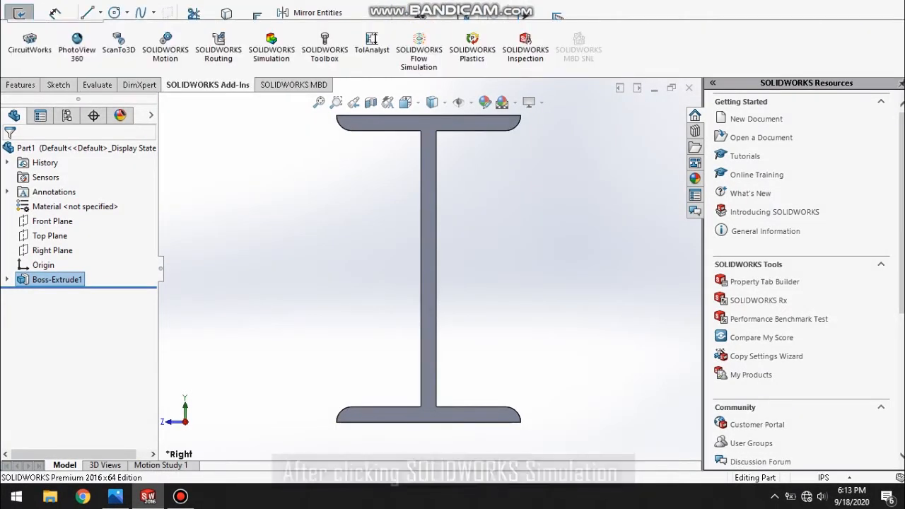
Step: Load the SOLIDWORKS Simulation add-in and create a new static study for the beam
left_click(272, 50)
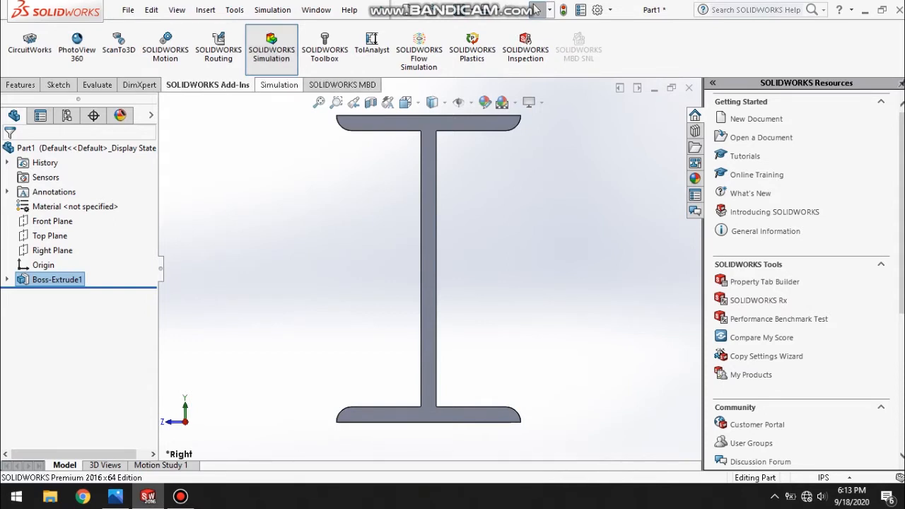
left_click(280, 85)
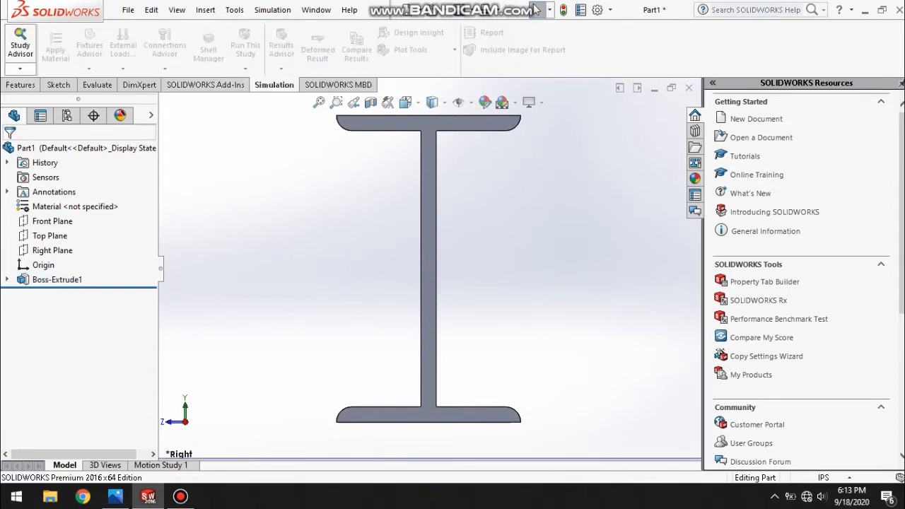
left_click(19, 68)
left_click(46, 100)
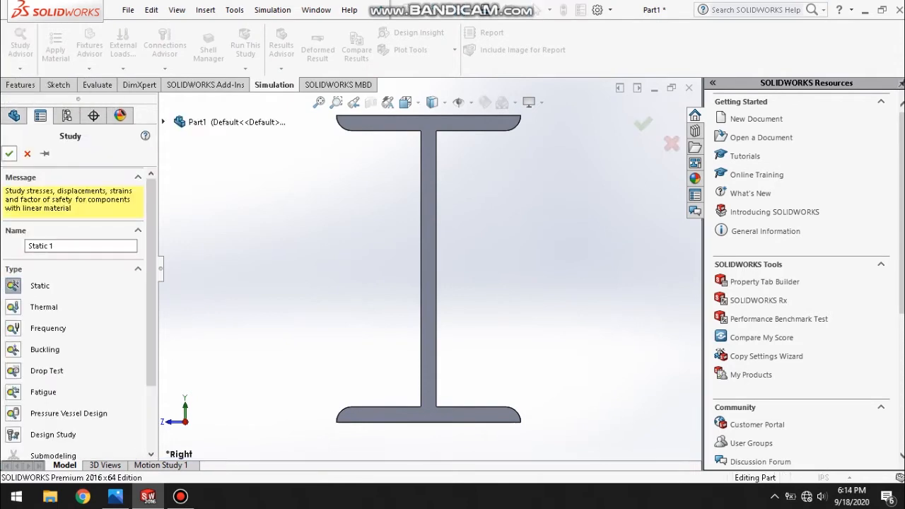
left_click(9, 154)
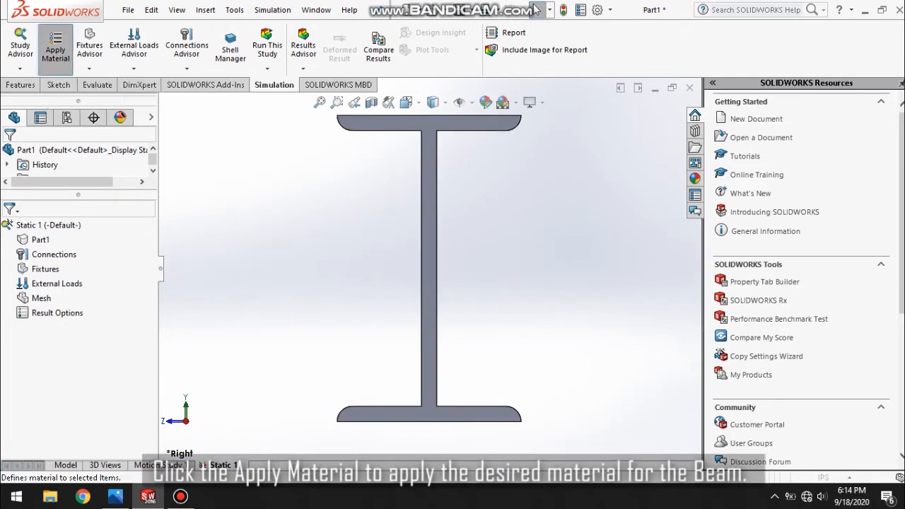
Step: Apply the AISI 1035 Steel (SS) material to the beam in the static study
left_click(55, 46)
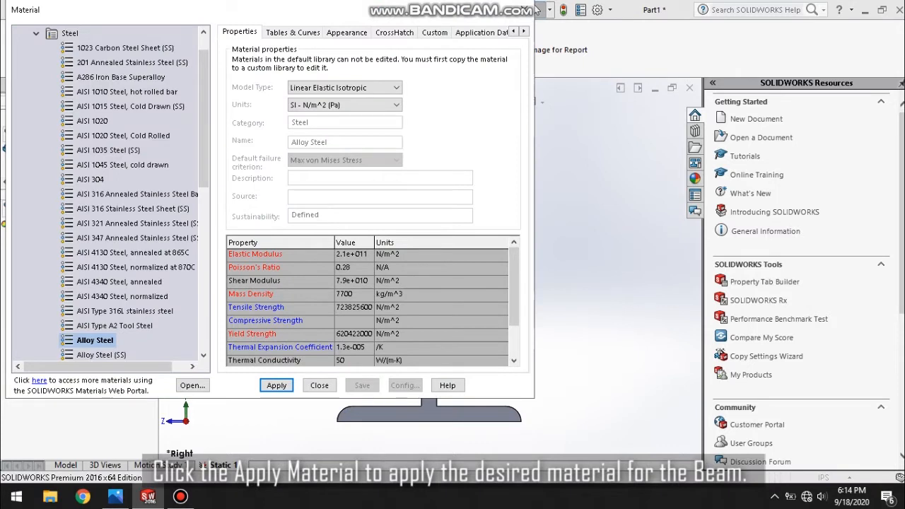
left_click(109, 150)
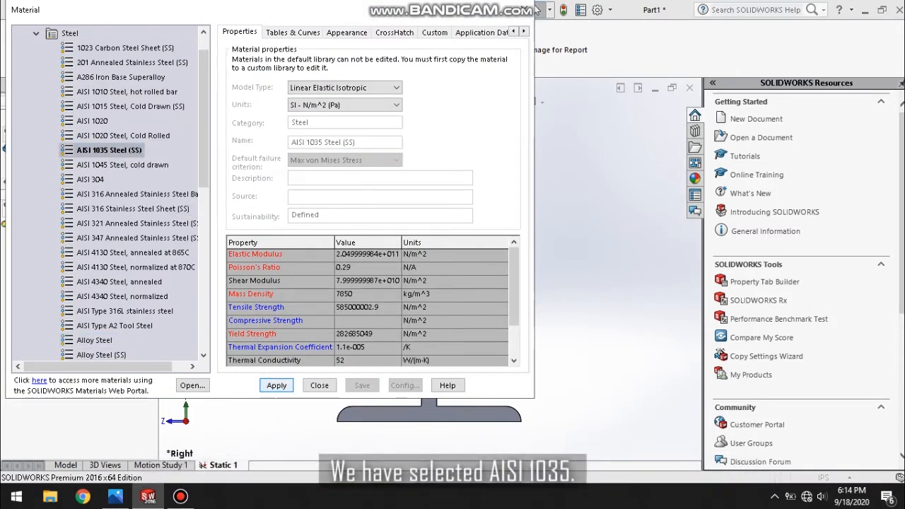
left_click(276, 385)
left_click(535, 8)
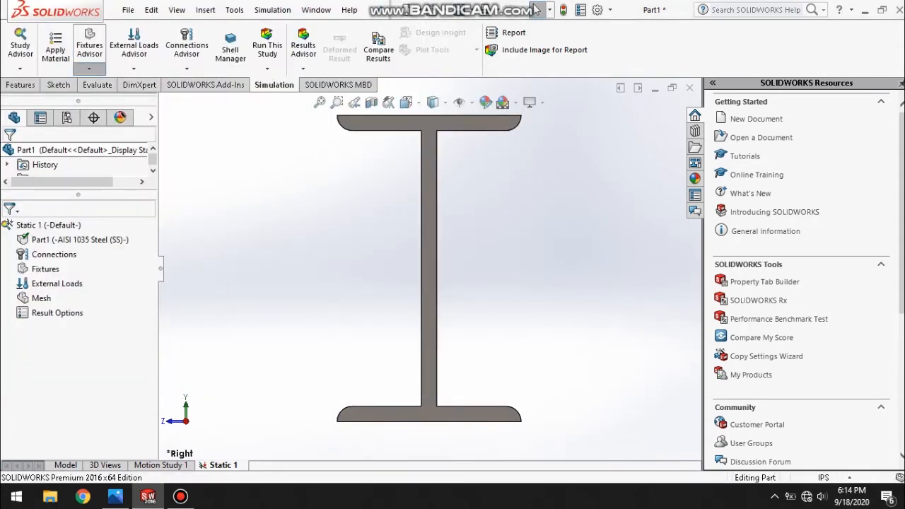
Step: Add a fixed geometry fixture to the I-shaped end face of the beam shown in the Right view
left_click(89, 68)
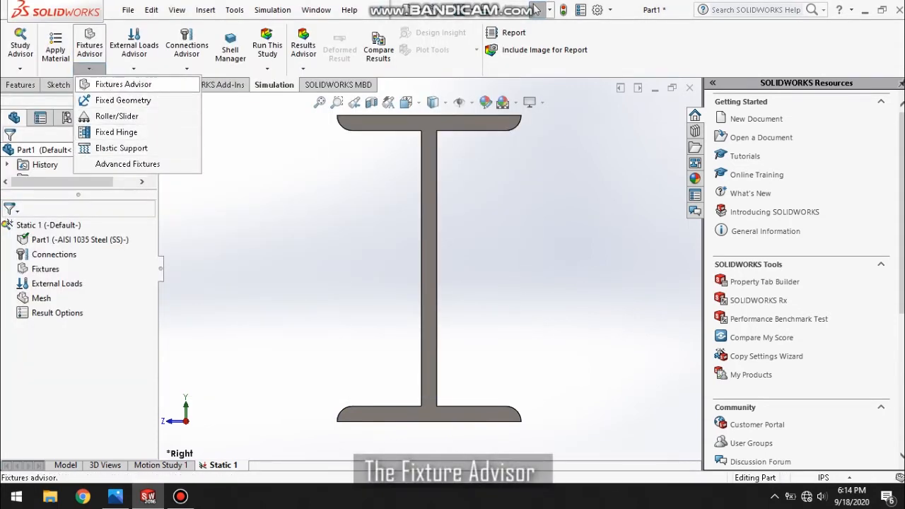
left_click(123, 100)
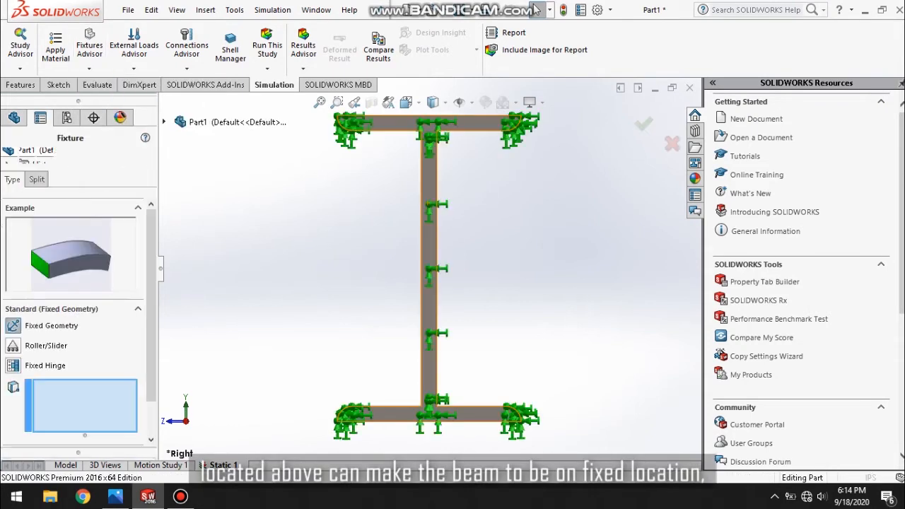
left_click(429, 195)
left_click(9, 156)
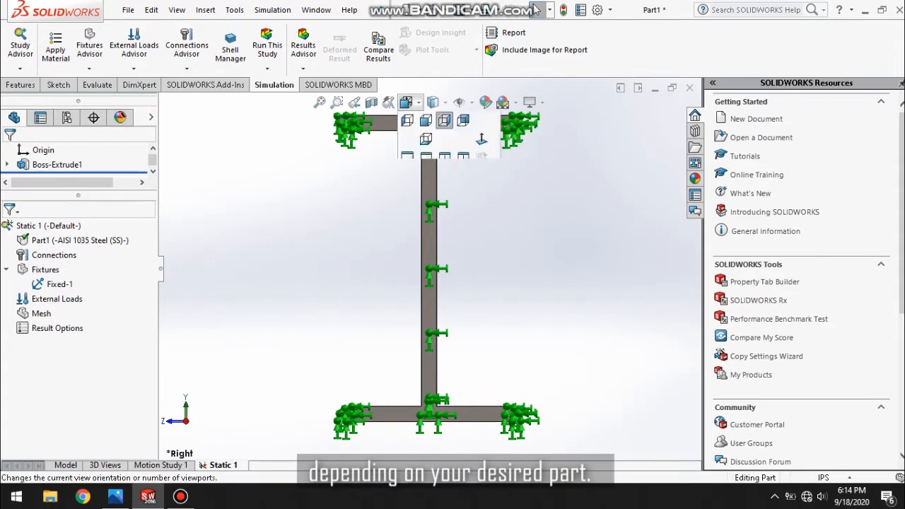
Step: Turn the beam to the Left view and add a fixed geometry fixture to its opposite end face
left_click(406, 103)
left_click(407, 158)
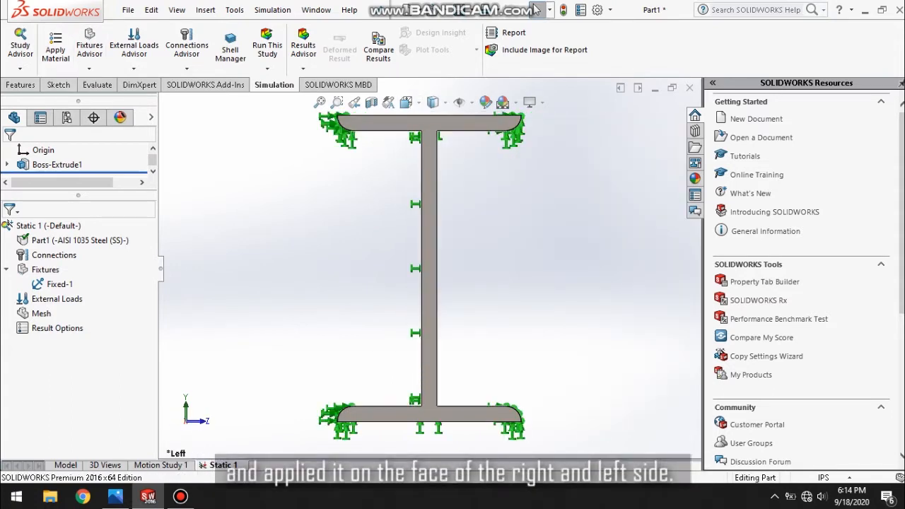
left_click(89, 68)
left_click(126, 90)
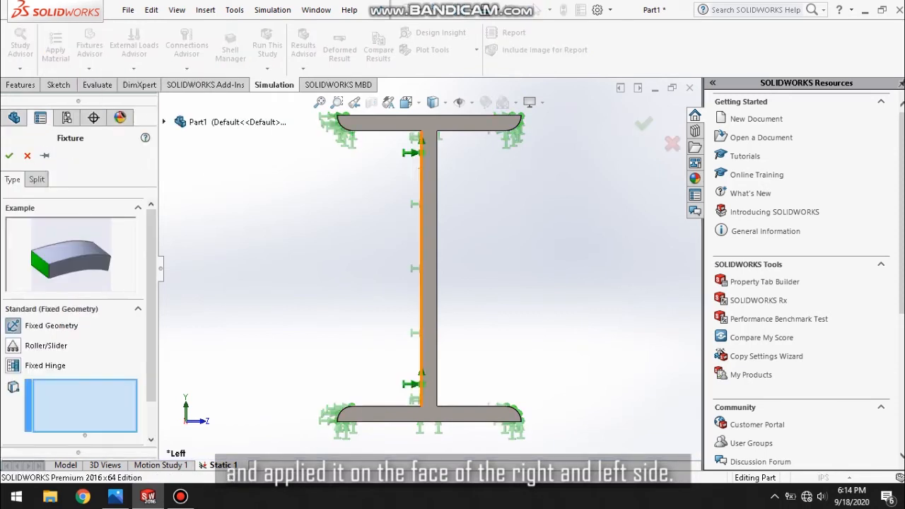
left_click(430, 165)
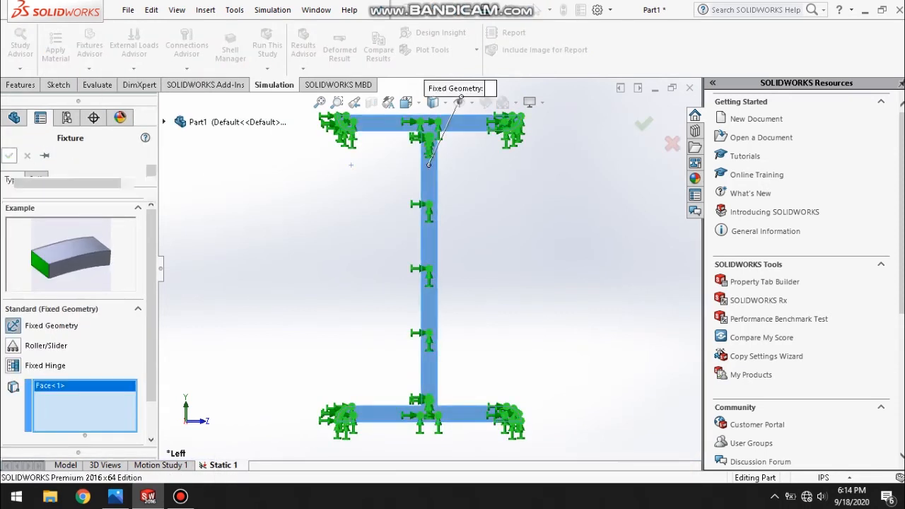
left_click(8, 155)
Step: Show the beam in isometric view and apply a 14500 N normal force to the front face of its web
left_click(406, 103)
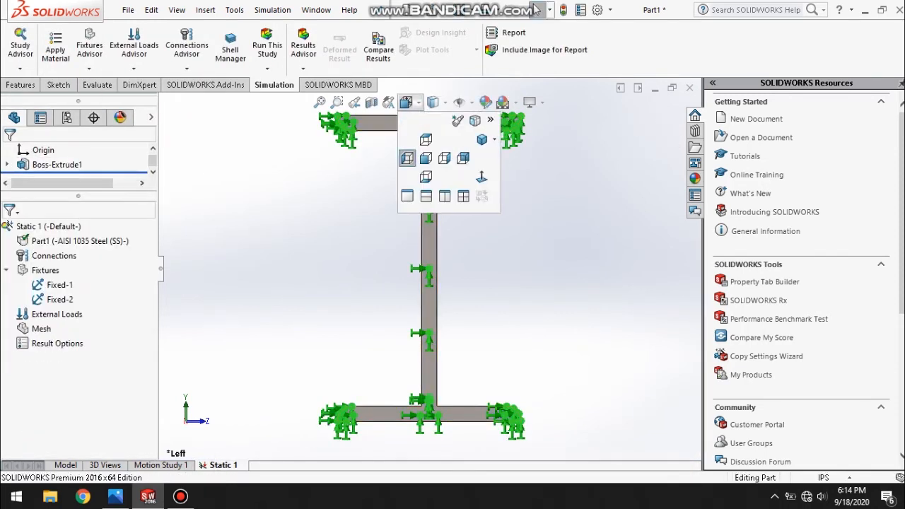
left_click(482, 139)
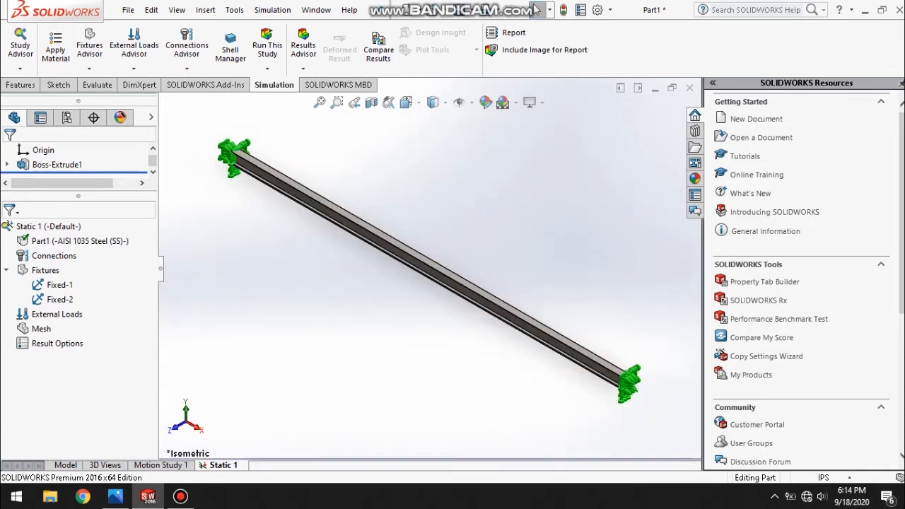
left_click(133, 68)
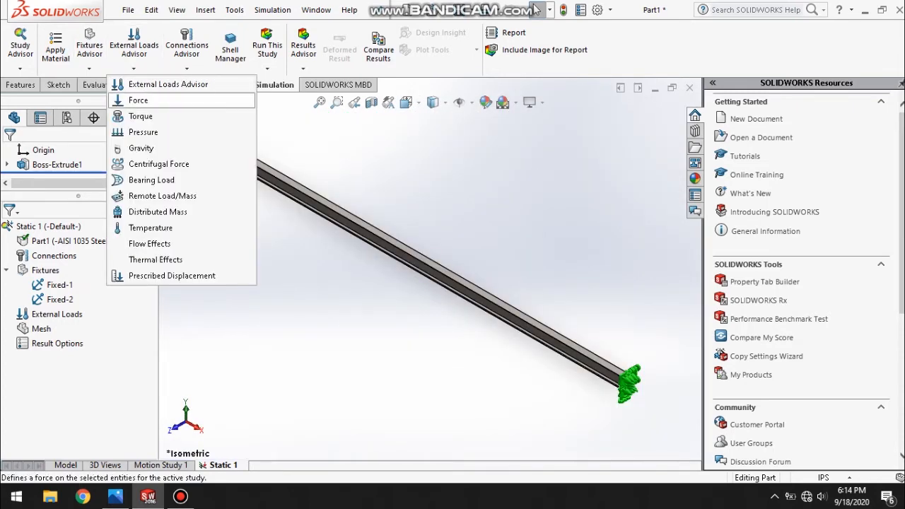
left_click(142, 97)
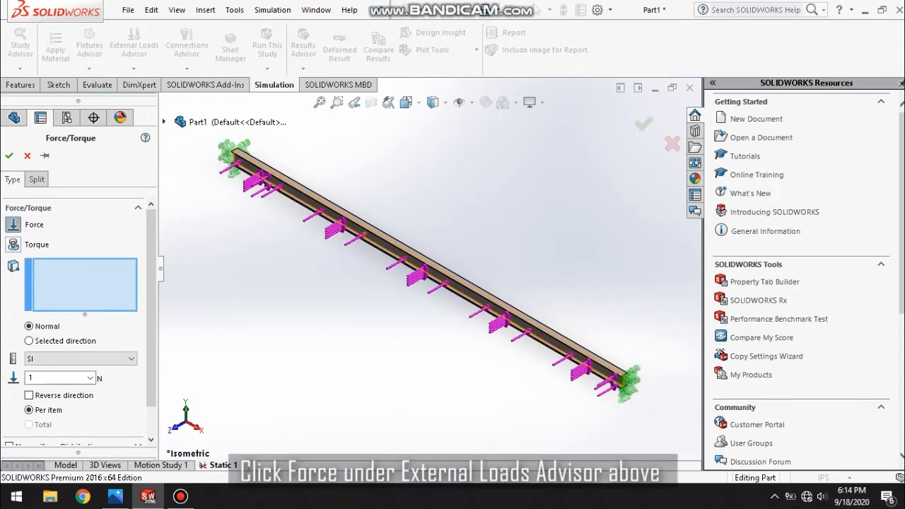
left_click(364, 233)
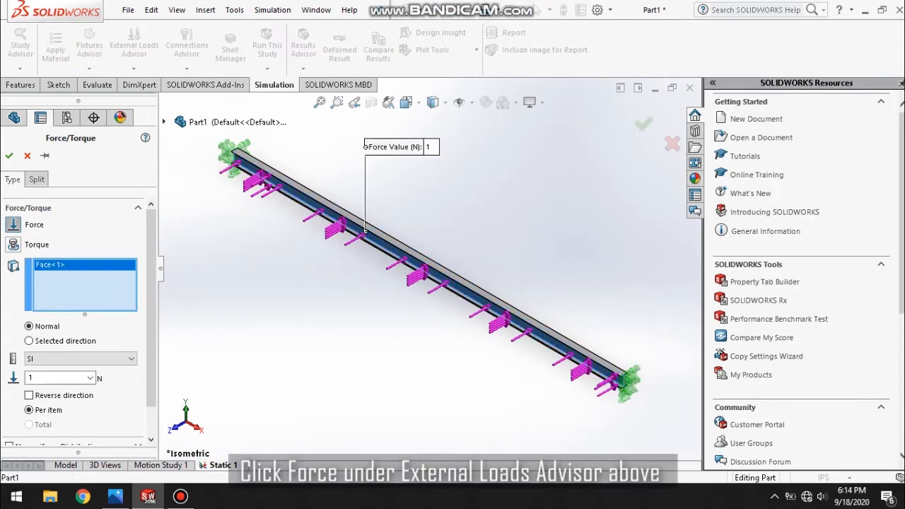
left_click(42, 378)
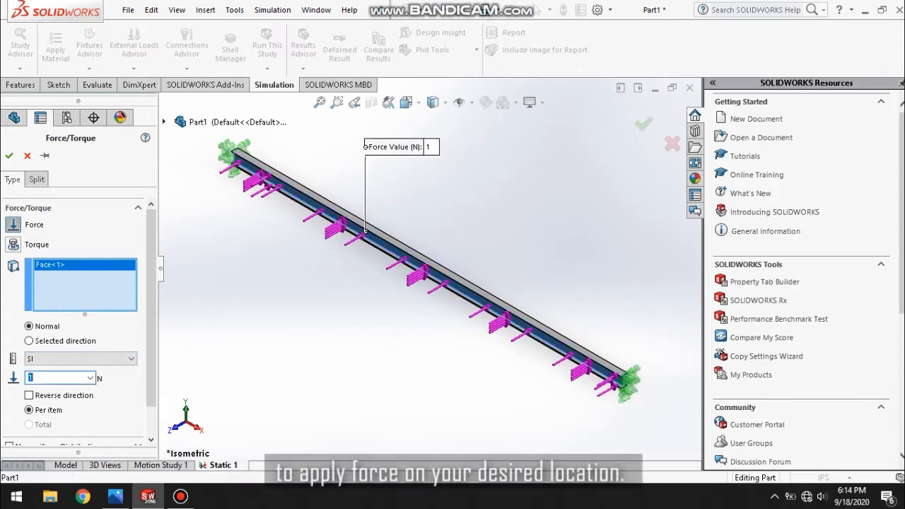
type("14500")
left_click(9, 155)
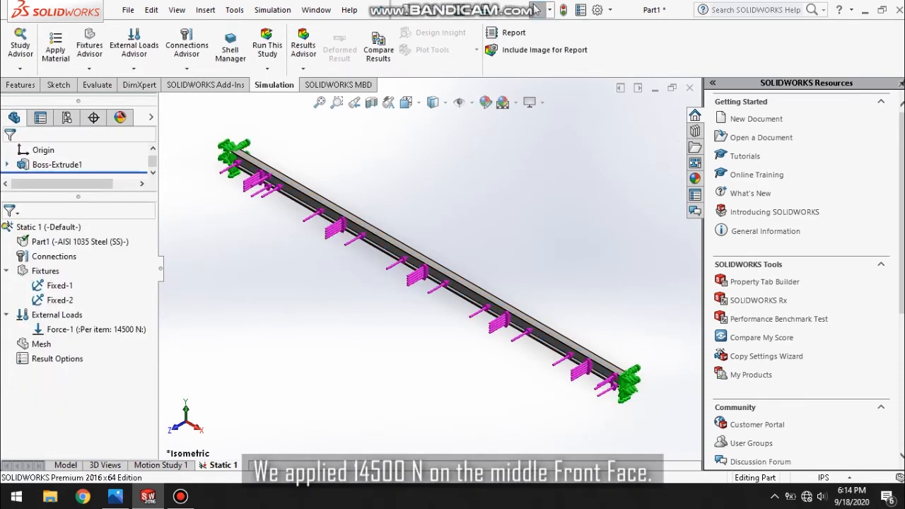
Step: Run the static study and play the animation of the von Mises stress plot, closing it when finished
left_click(268, 44)
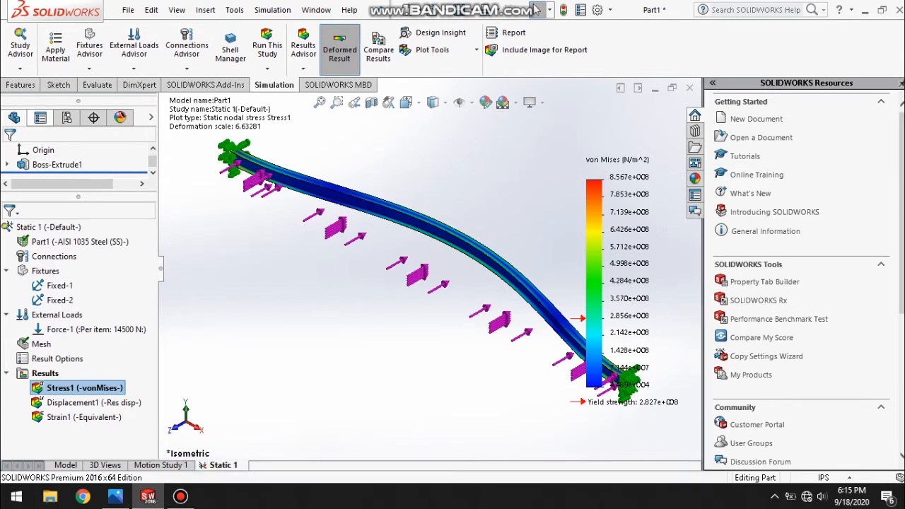
left_click(40, 117)
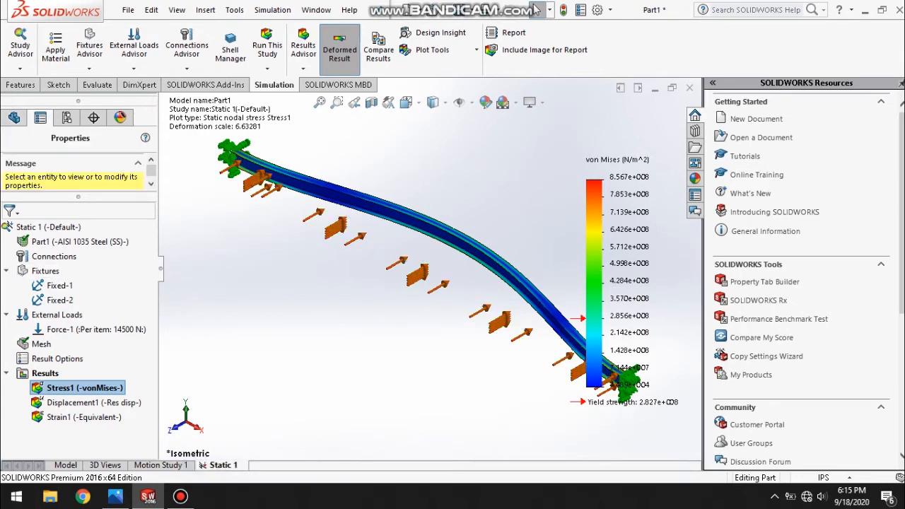
right_click(86, 385)
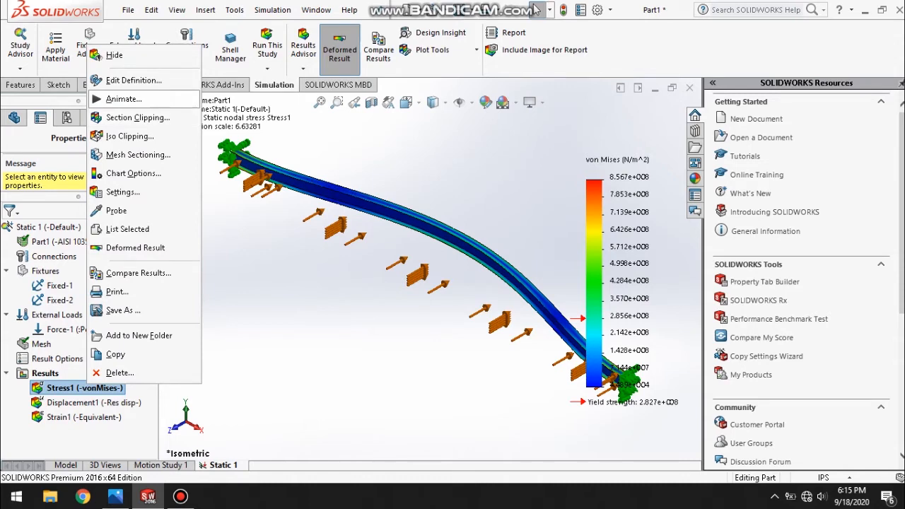
left_click(124, 99)
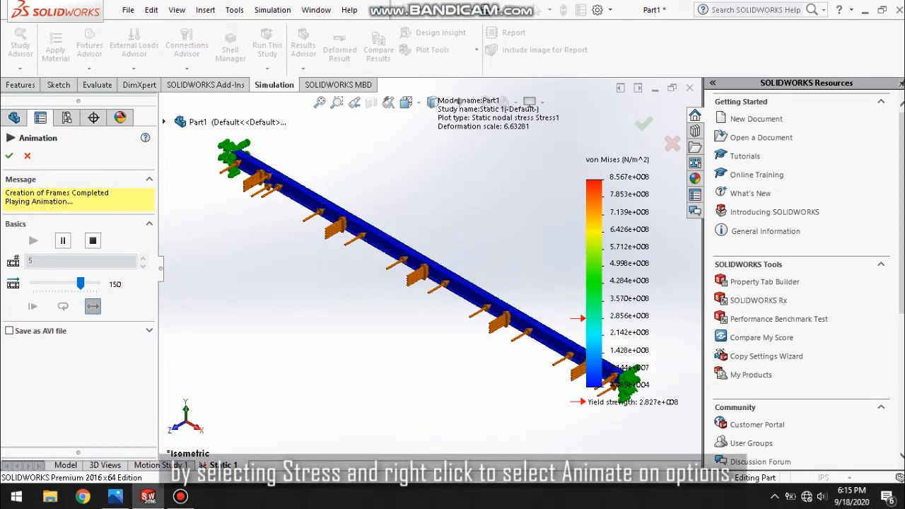
left_click(10, 156)
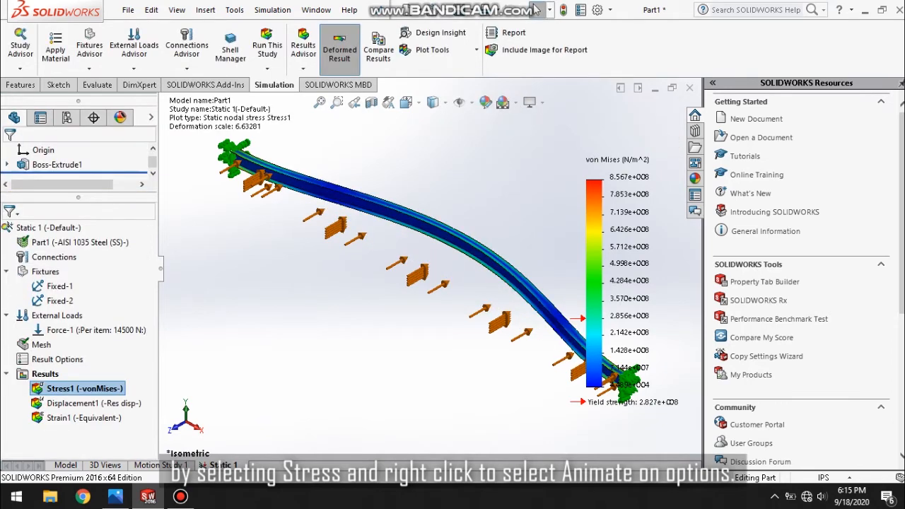
Step: Display the equivalent strain plot and play its animation, closing it when finished
double_click(83, 418)
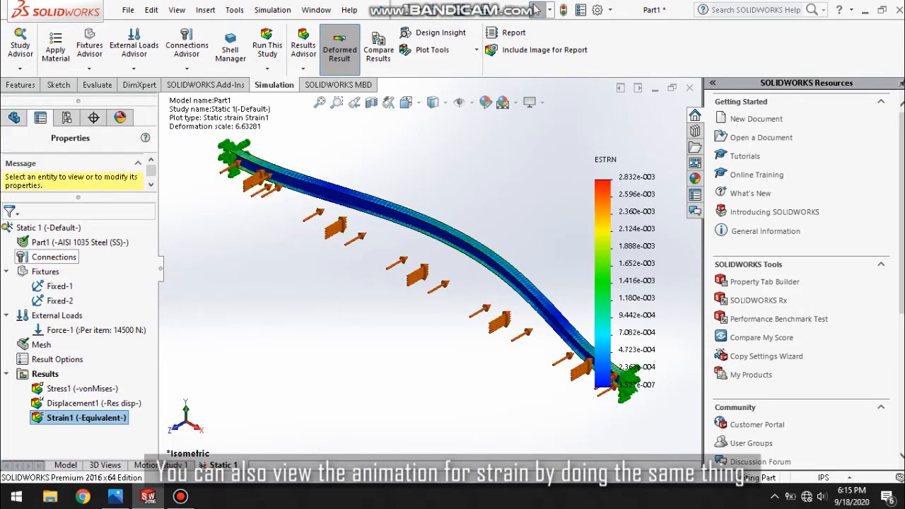
right_click(86, 417)
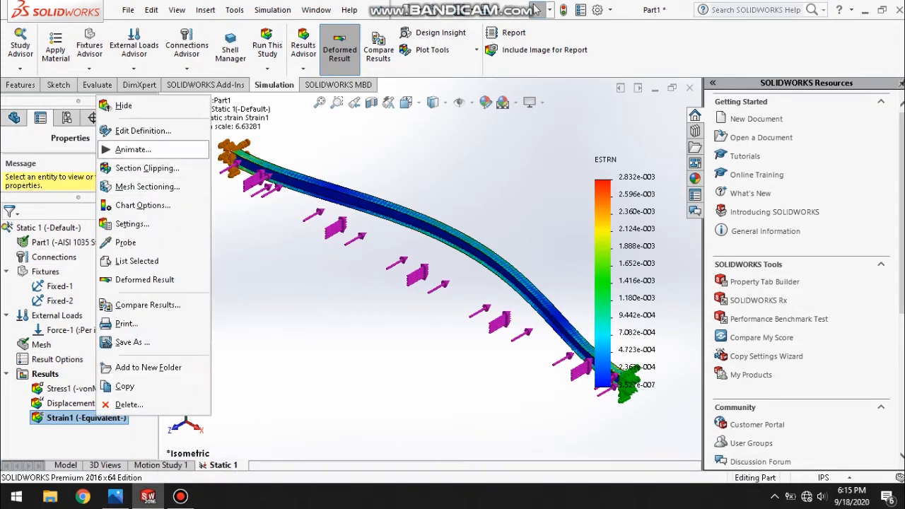
left_click(133, 149)
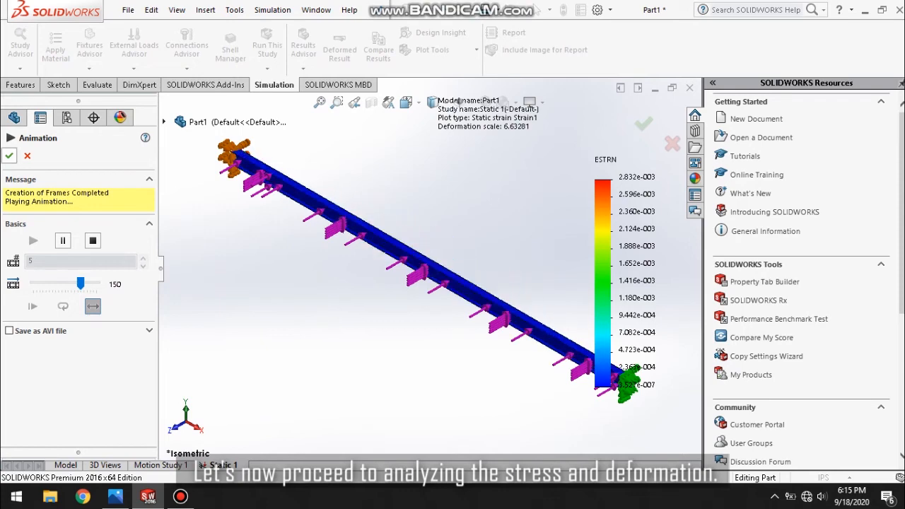
left_click(9, 156)
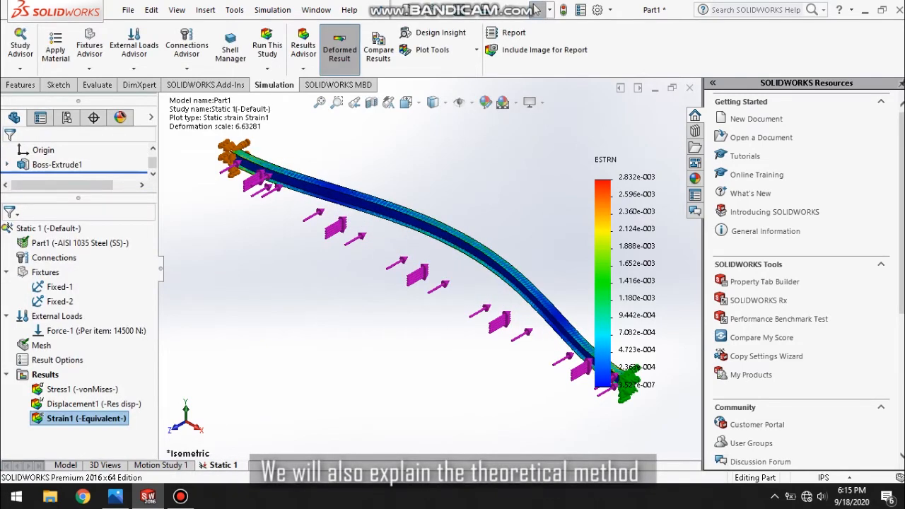